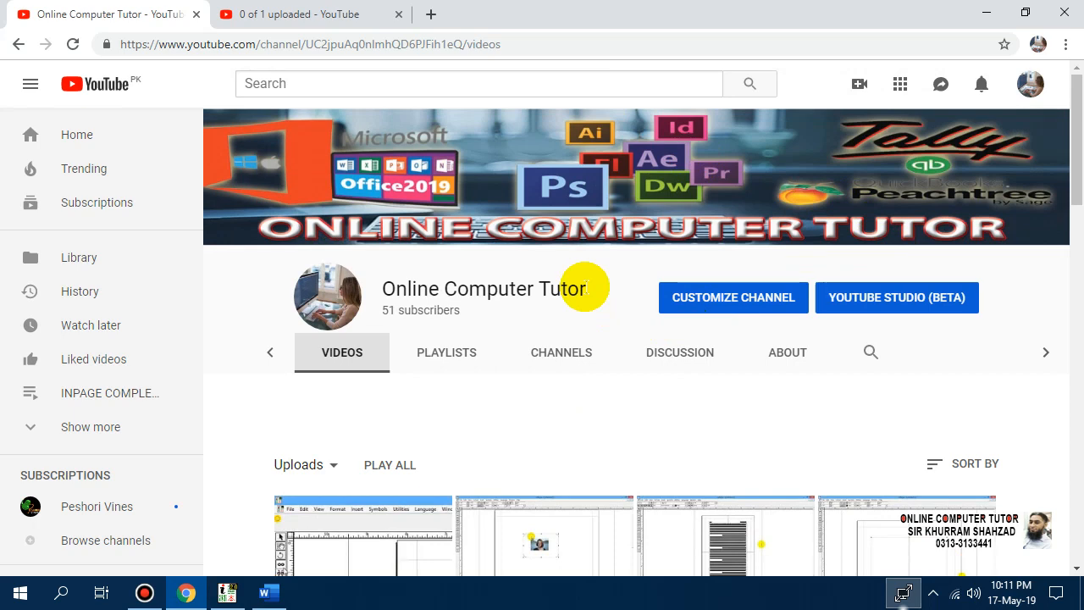
pyautogui.scroll(-1, 584, 291)
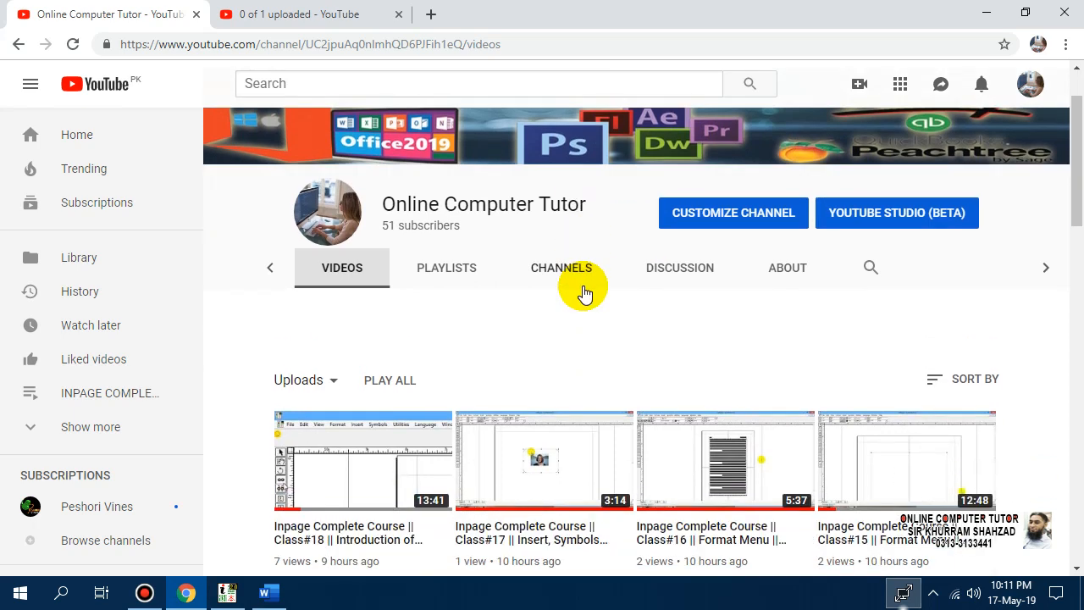
pyautogui.scroll(1, 585, 292)
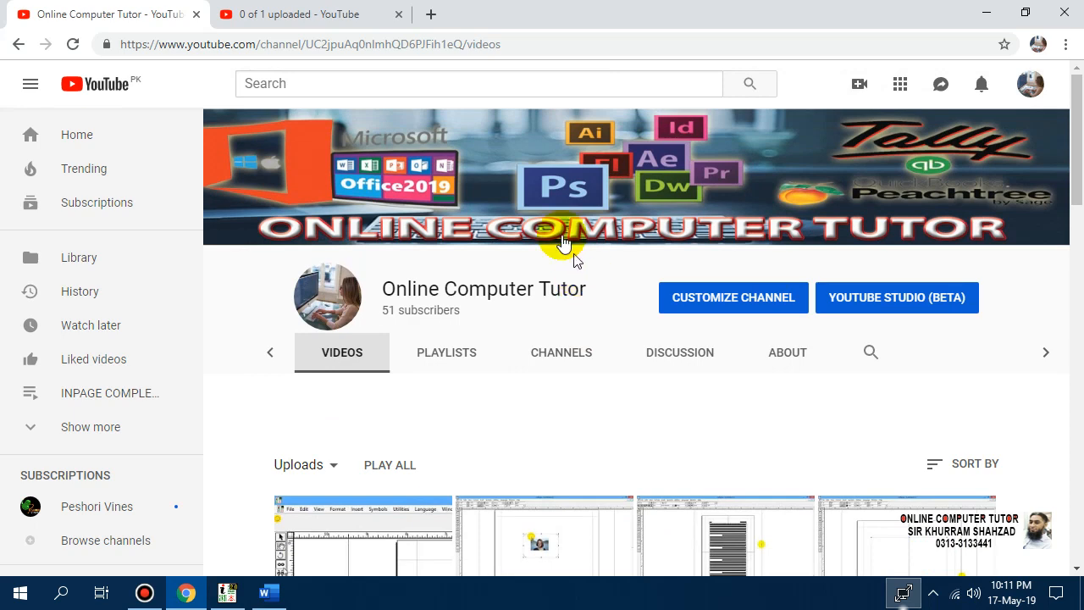
# - Switch to InPage and create a new single-column A4 portrait document with right-to-left direction and 0.5" margins
pyautogui.click(227, 593)
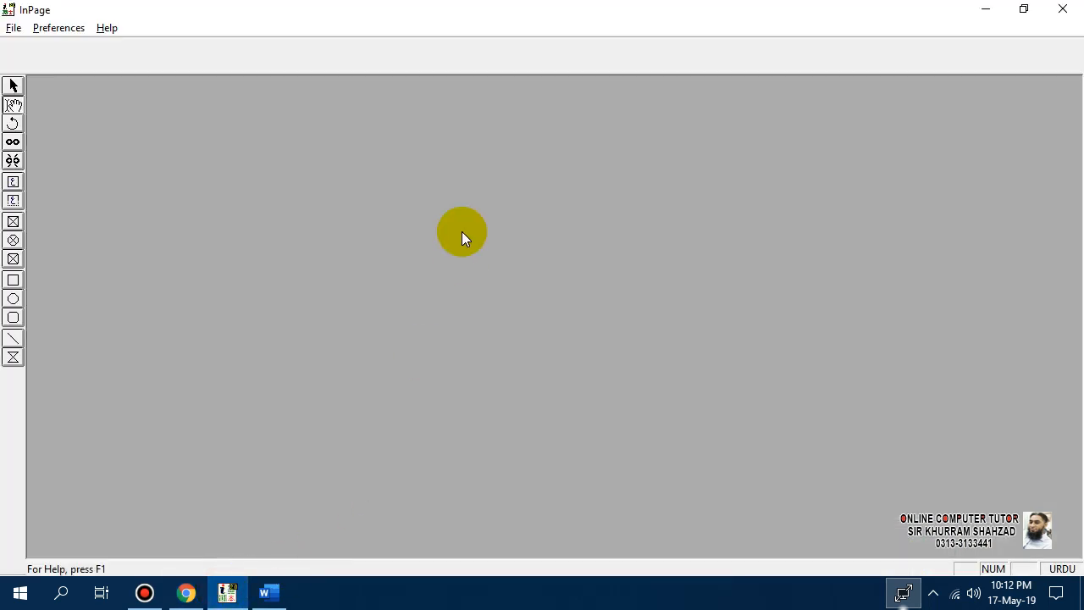
pyautogui.hotkey('ctrl', 'n')
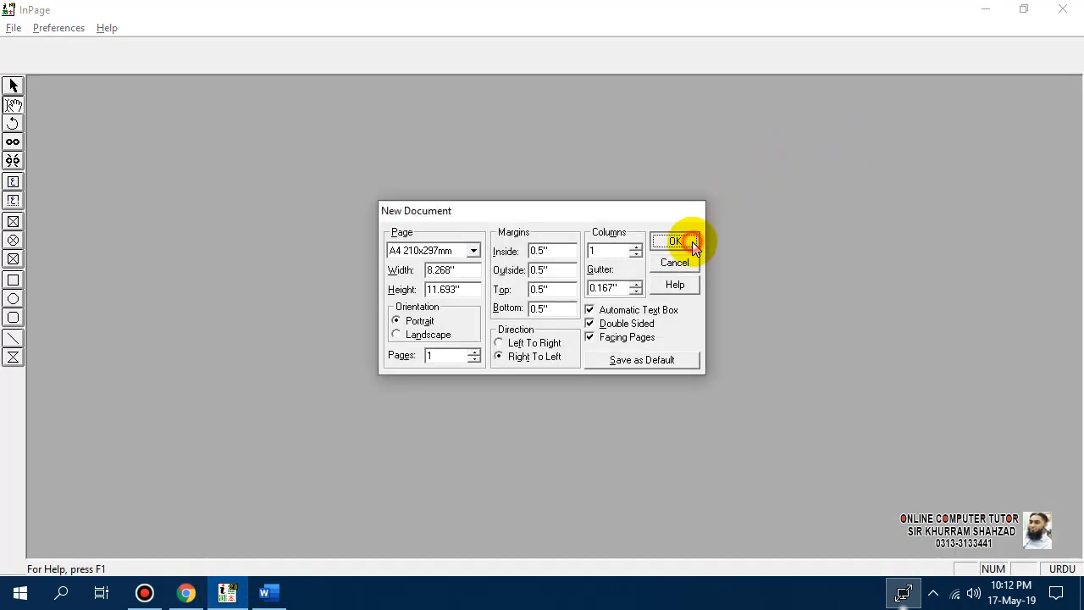
pyautogui.click(676, 240)
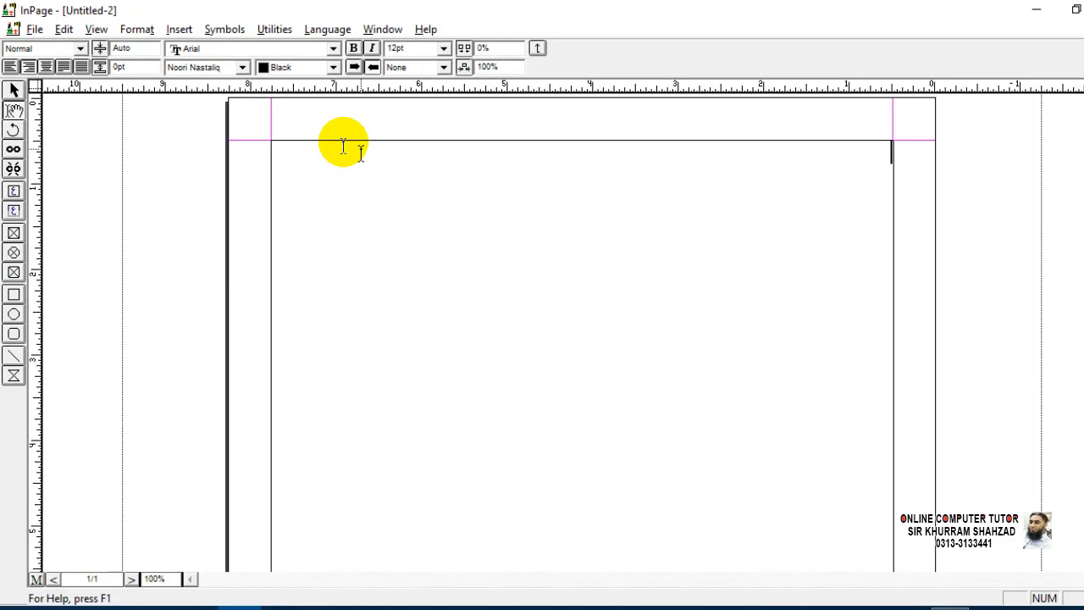
# - Draw a rectangle about 1.615" wide and 1.625" high in the upper part of the page
pyautogui.click(14, 294)
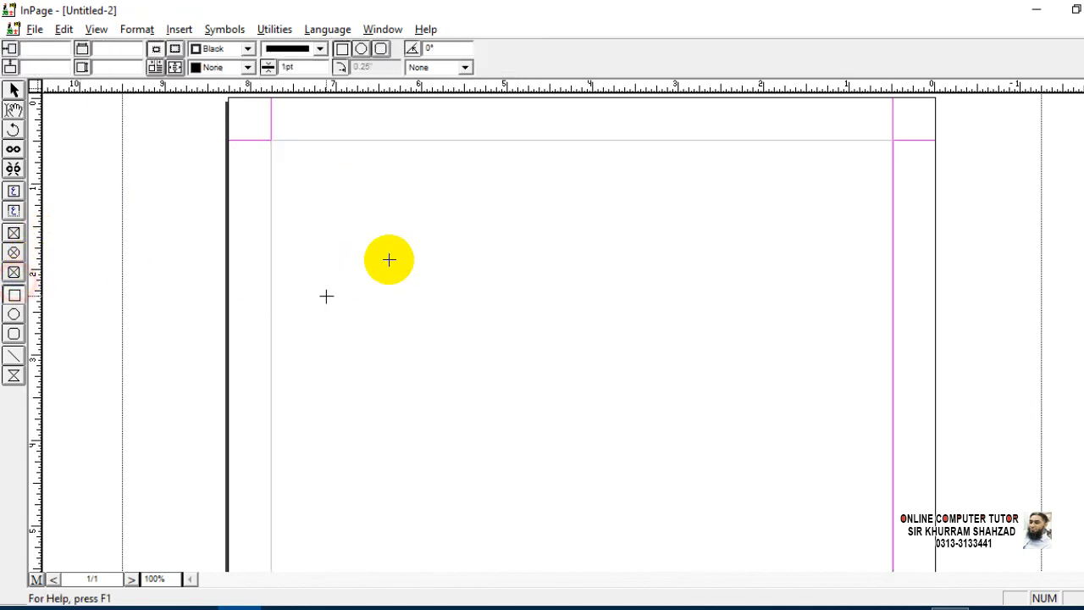
pyautogui.moveTo(385, 231); pyautogui.dragTo(542, 381)
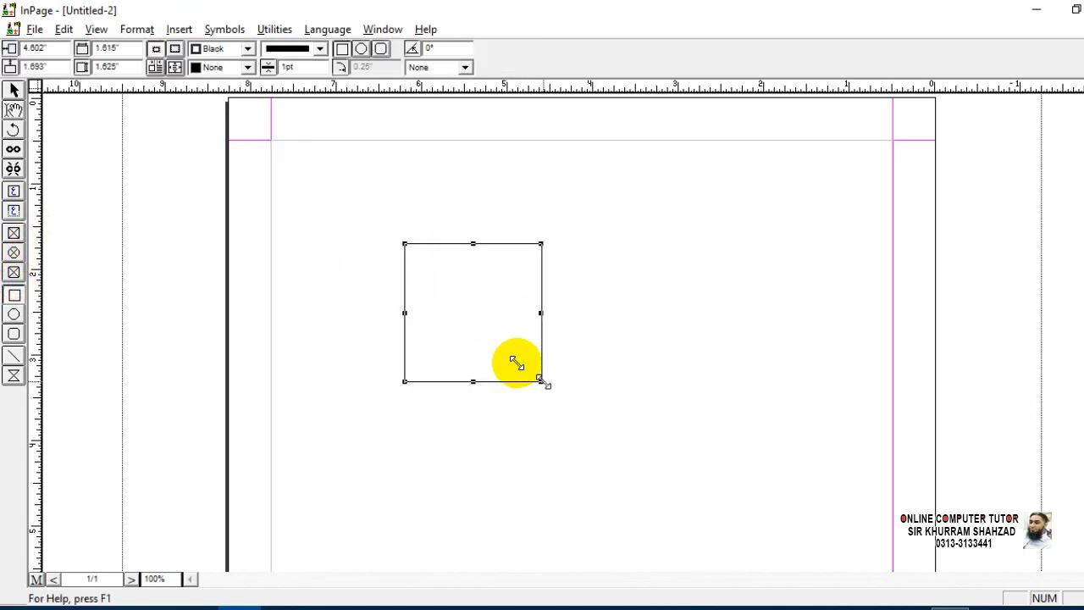
pyautogui.click(14, 89)
pyautogui.click(446, 257)
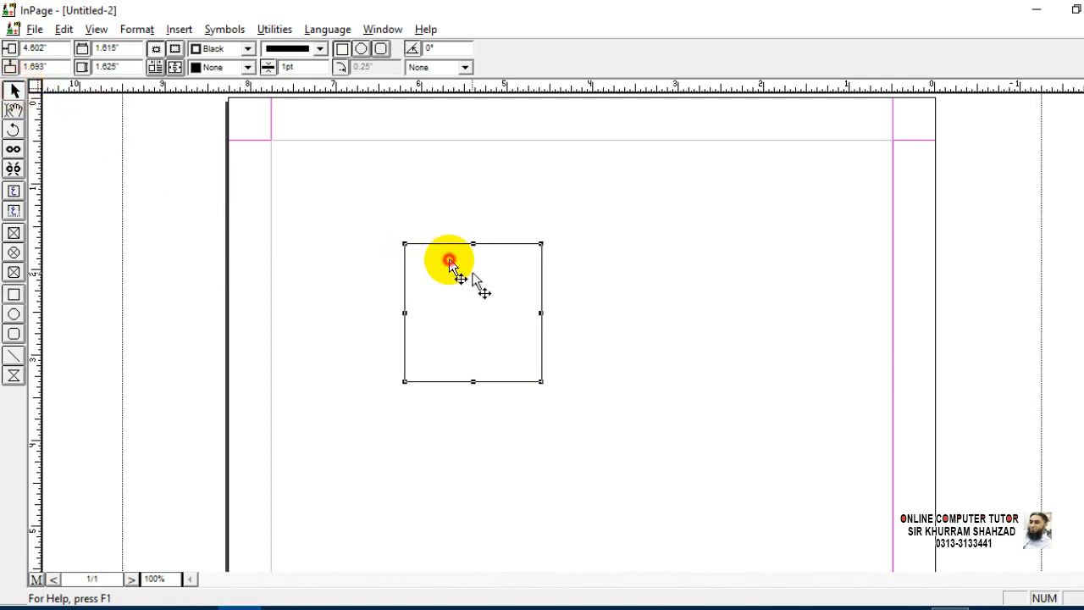
# - Rotate the rectangle freehand to about 143°, and reset its rotation angle to 0°
pyautogui.click(479, 245)
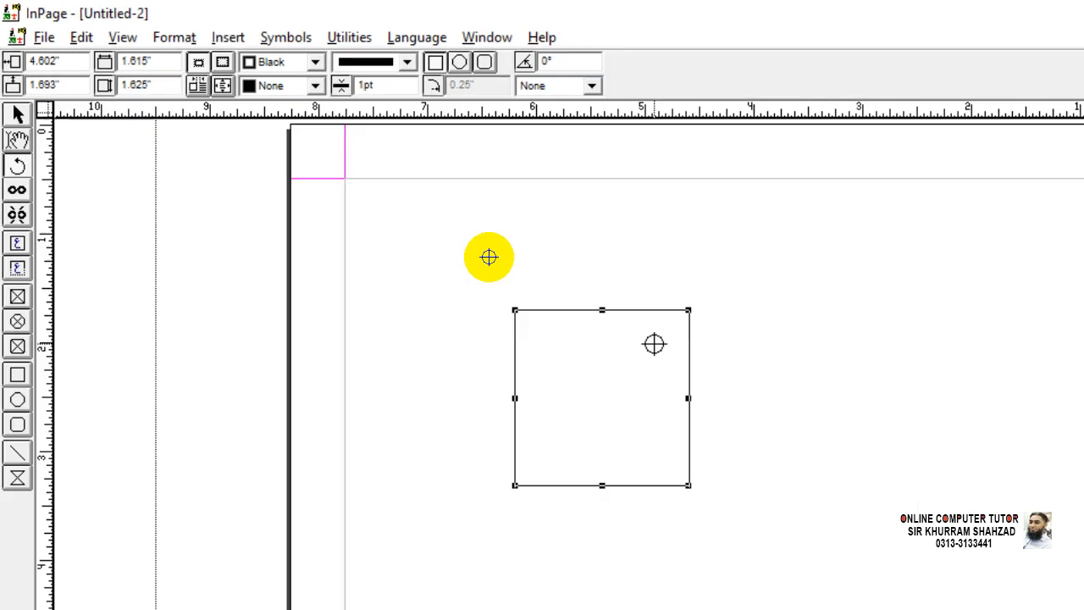
pyautogui.moveTo(516, 242); pyautogui.dragTo(463, 203)
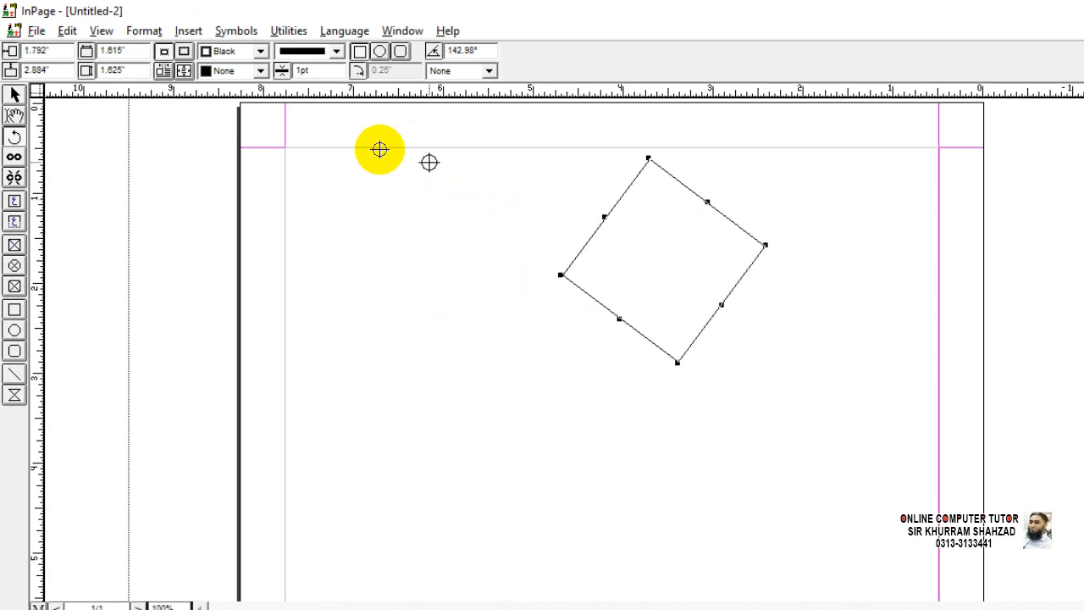
pyautogui.moveTo(496, 49); pyautogui.dragTo(387, 48)
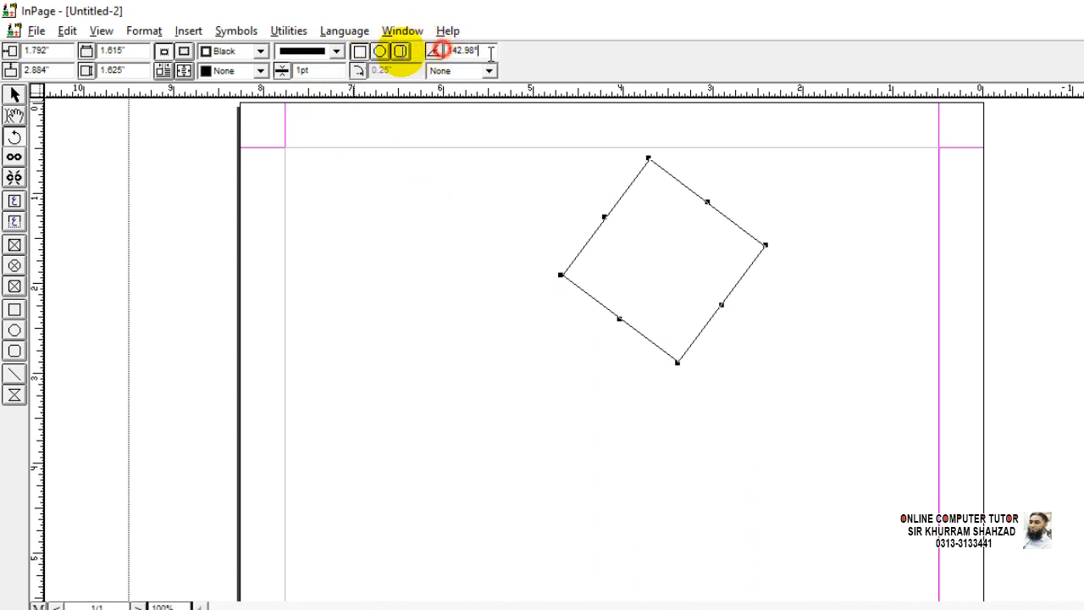
pyautogui.write('0')
pyautogui.press('Return')
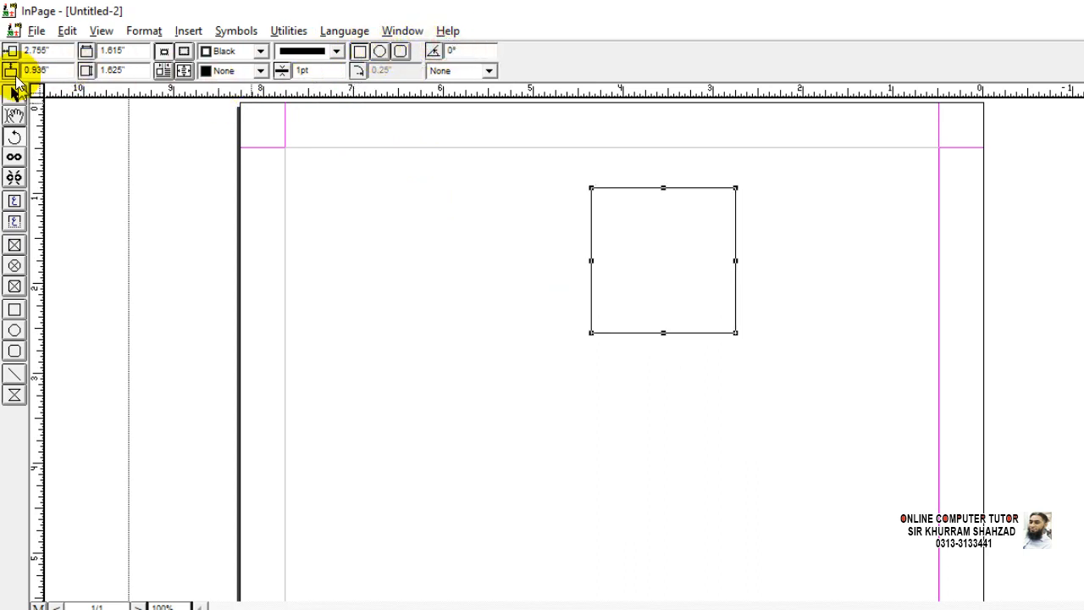
# - Move the rectangle down and to the left on the page, and set its rotation angle to 45°
pyautogui.click(614, 224)
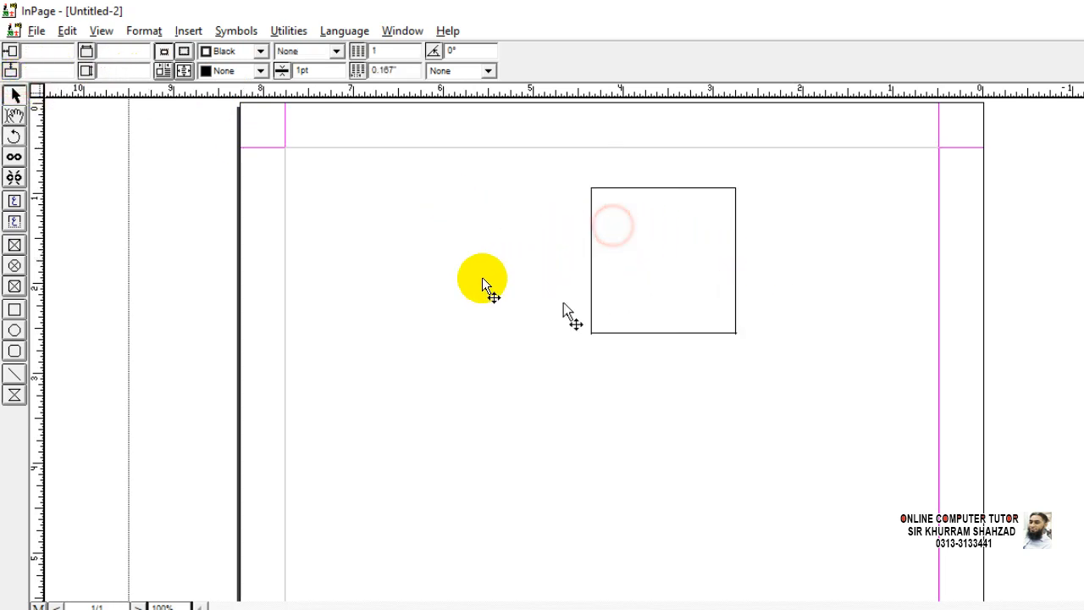
pyautogui.moveTo(598, 333); pyautogui.dragTo(482, 398)
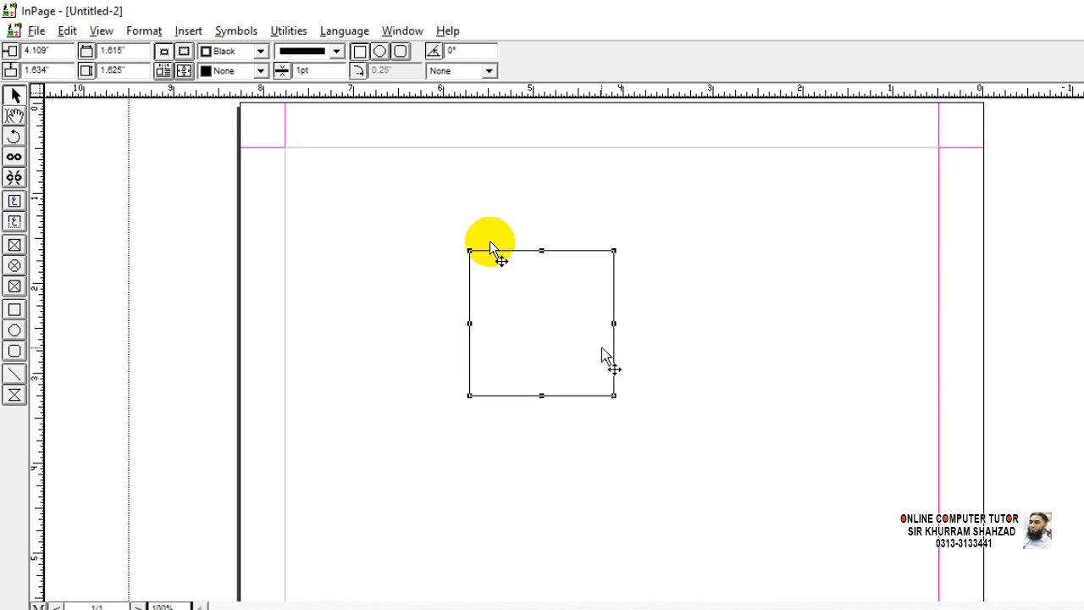
pyautogui.moveTo(473, 52); pyautogui.dragTo(402, 52)
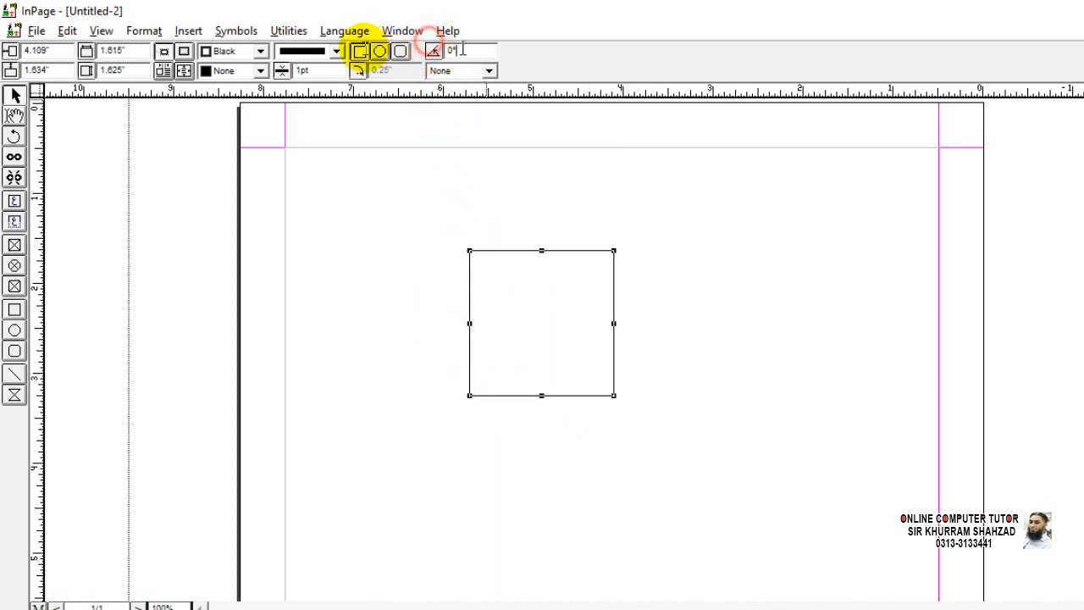
pyautogui.write('45')
pyautogui.press('Return')
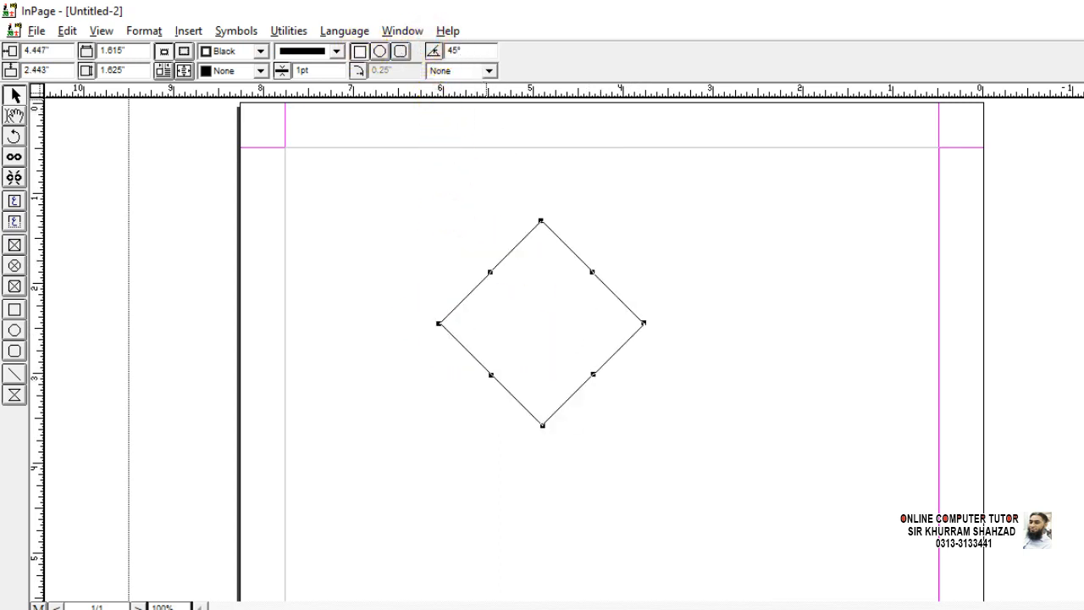
# - Set the rectangle's rotation angle back to 0° and delete the rectangle
pyautogui.moveTo(473, 51); pyautogui.dragTo(387, 49)
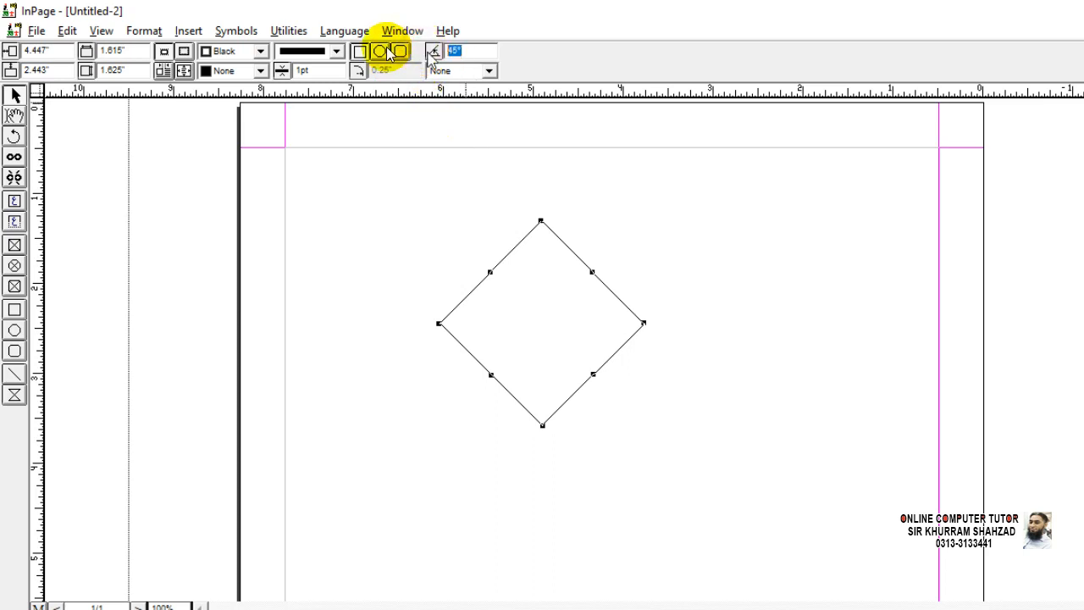
pyautogui.write('0')
pyautogui.press('Return')
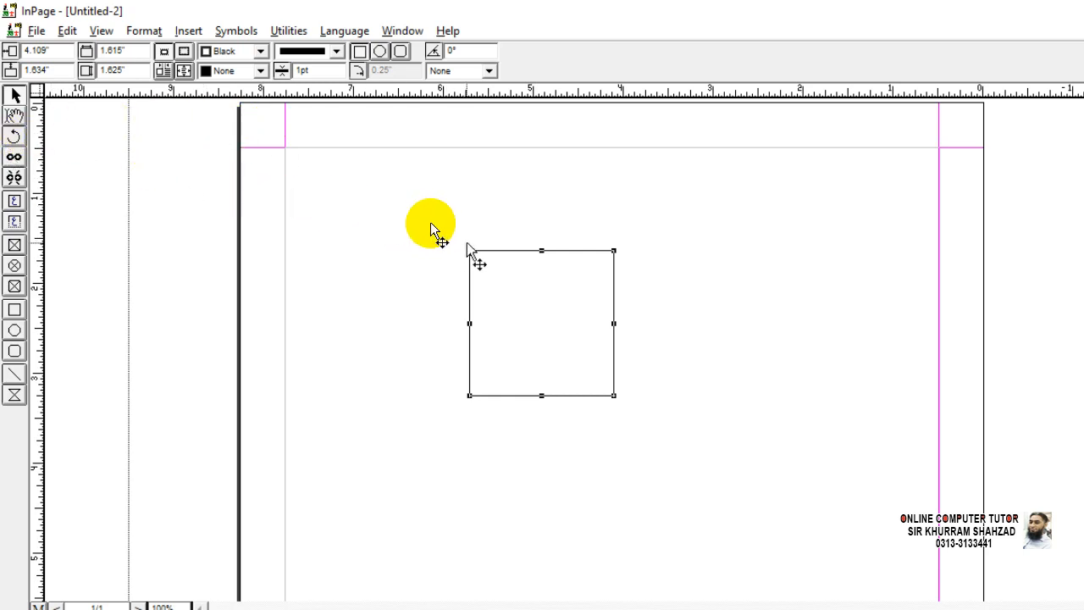
pyautogui.press('Delete')
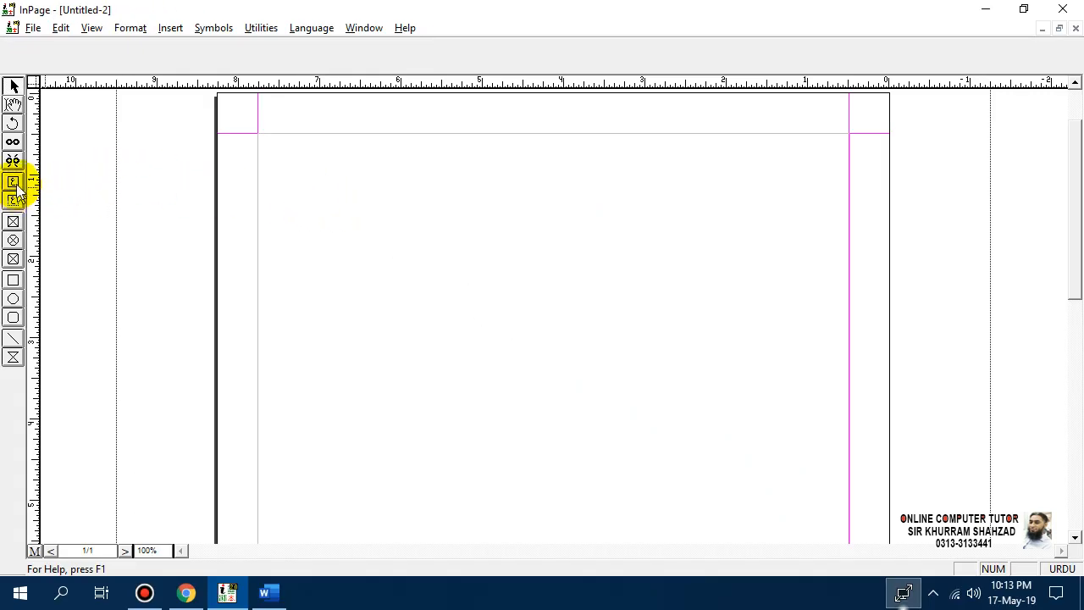
# - Draw a text box about 1.854" wide and 1.833" high in the upper right area of the page
pyautogui.click(15, 195)
pyautogui.moveTo(762, 185); pyautogui.dragTo(611, 335)
pyautogui.click(14, 85)
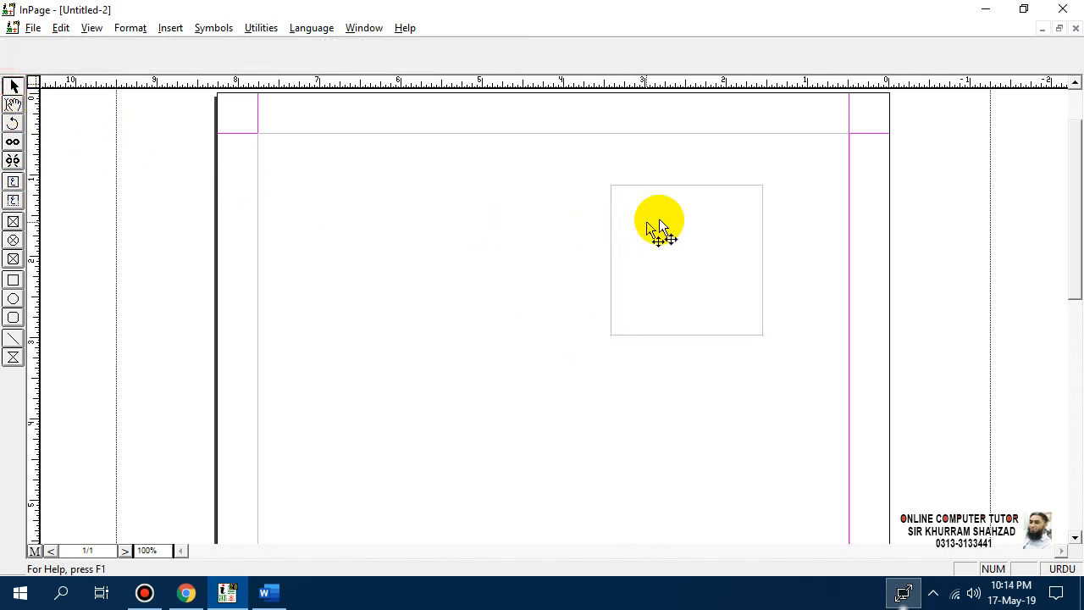
pyautogui.click(660, 228)
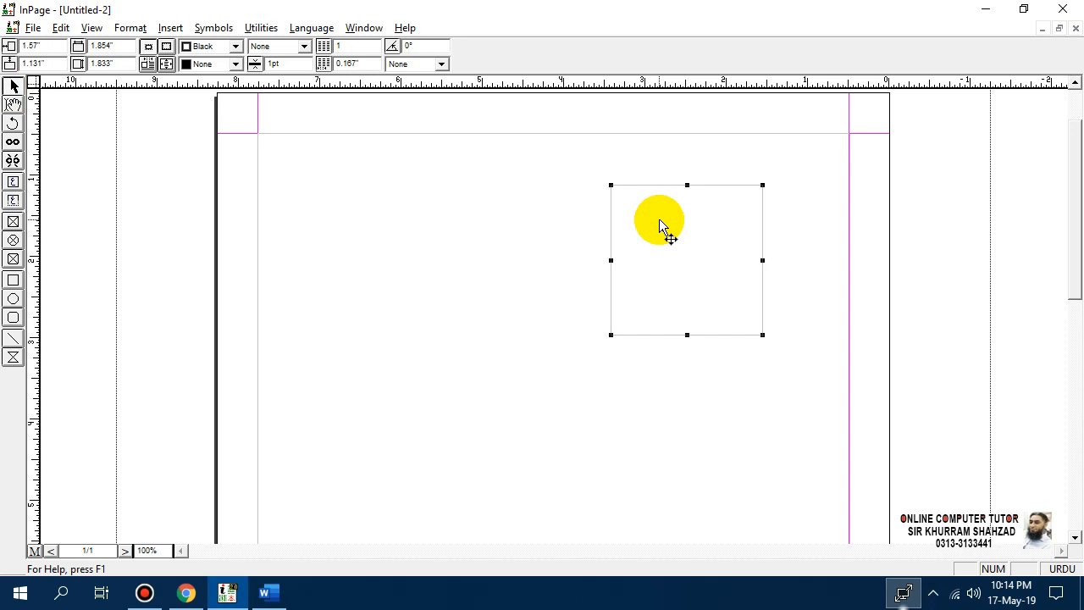
# - Duplicate the text box and place the copy to its left at the same height, at about 3.883" horizontally
pyautogui.click(526, 194)
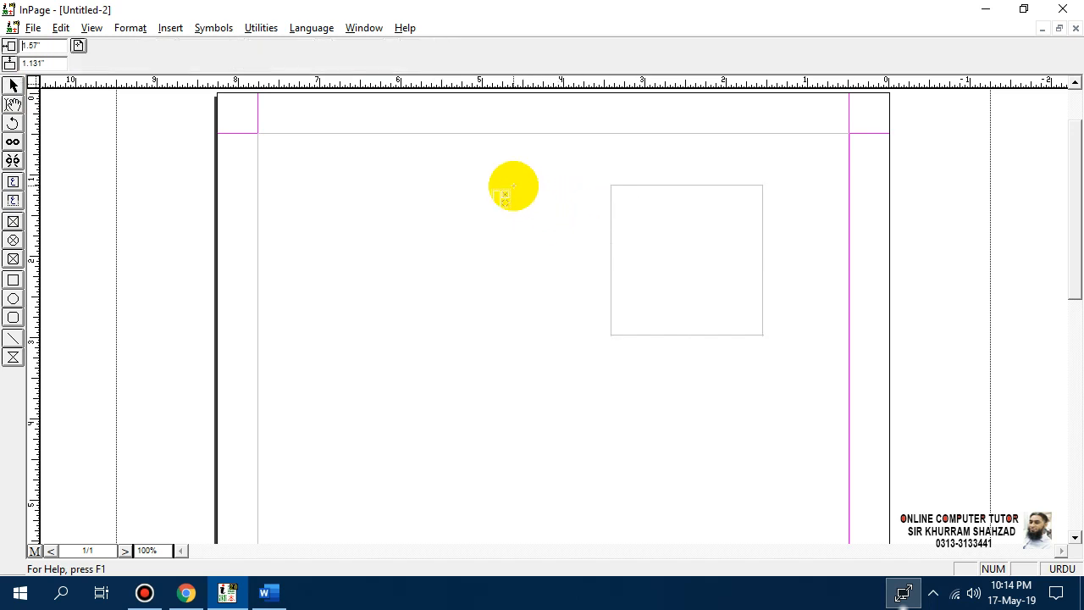
pyautogui.click(514, 185)
pyautogui.moveTo(483, 185); pyautogui.dragTo(545, 185)
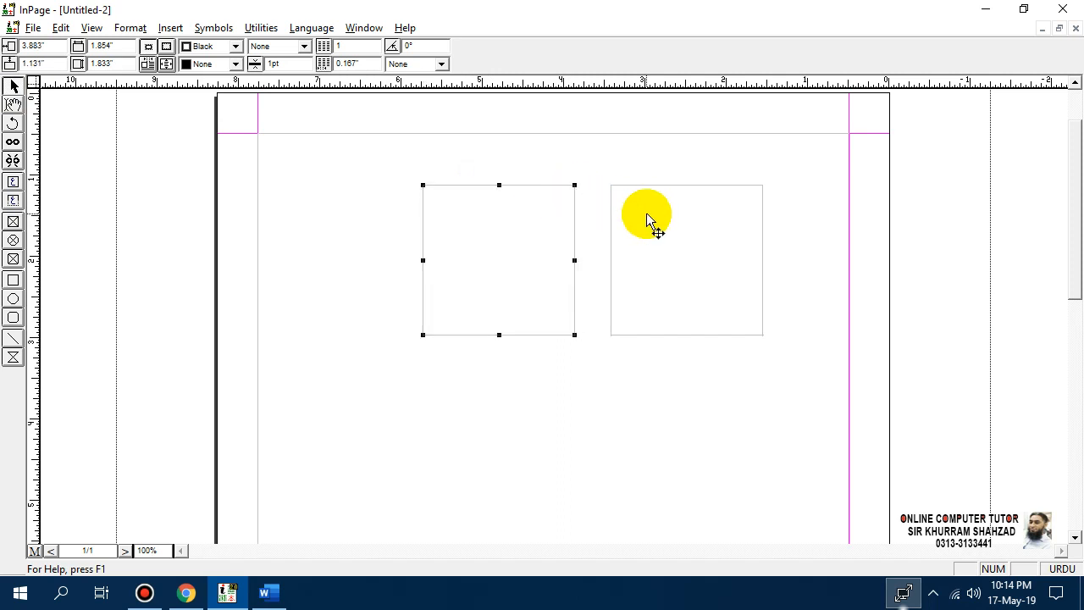
# - Duplicate both text boxes together and place the copies directly below them, at about 2.381" vertically
pyautogui.click(646, 218)
pyautogui.click(562, 227)
pyautogui.keyDown('shift'); pyautogui.click(616, 224); pyautogui.keyUp('shift')
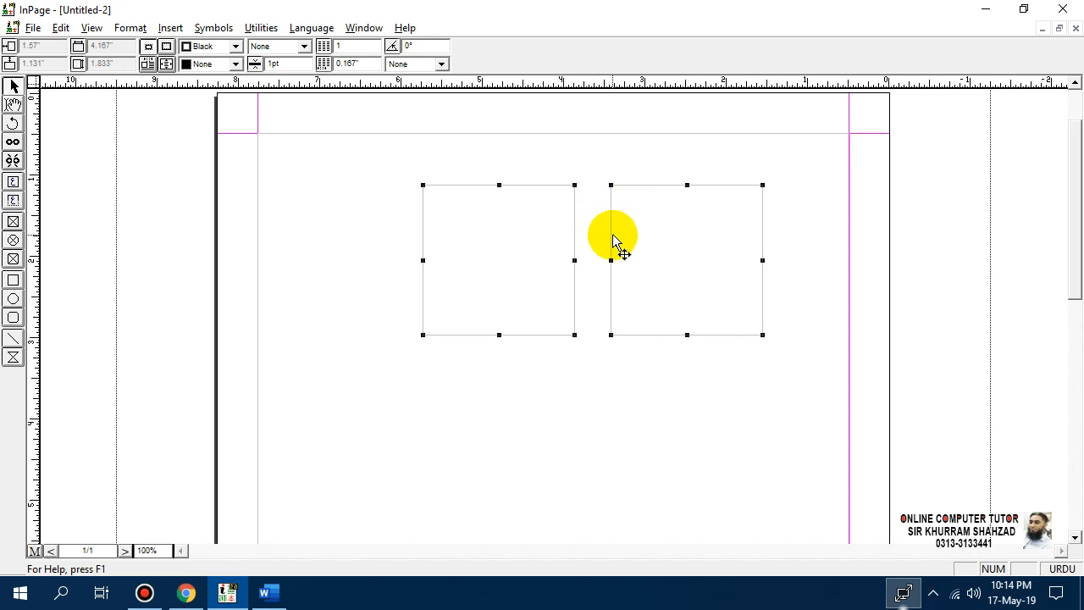
pyautogui.click(613, 239)
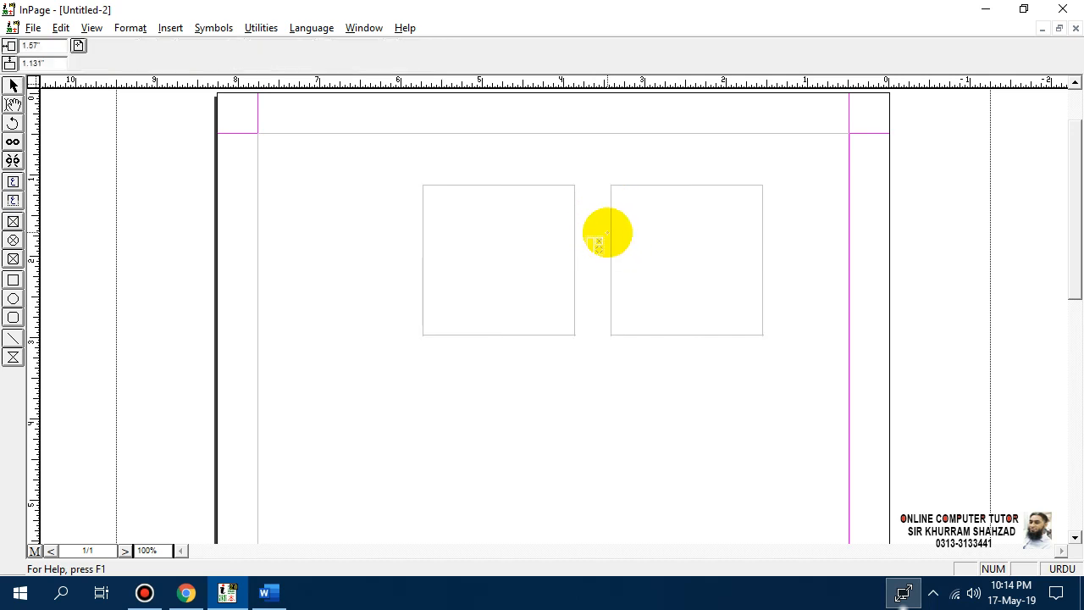
pyautogui.hotkey('ctrl', 'a')
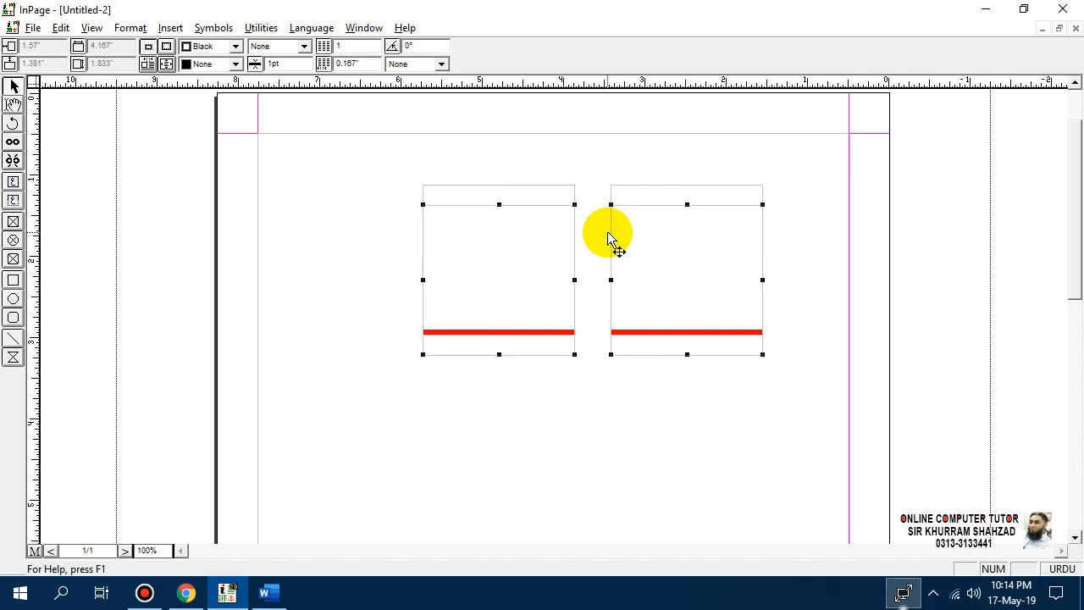
pyautogui.hotkey('ctrl', 'd')
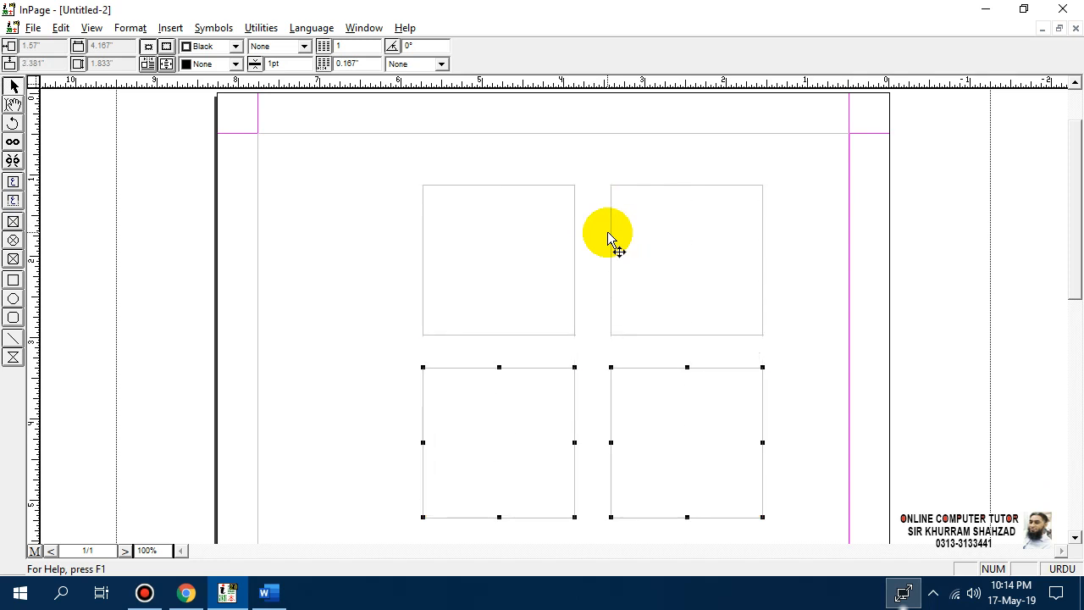
# - Enter the Urdu phrase "آن لائن کمپیوٹر ٹیوٹر چینل" in the upper right text box
pyautogui.click(632, 218)
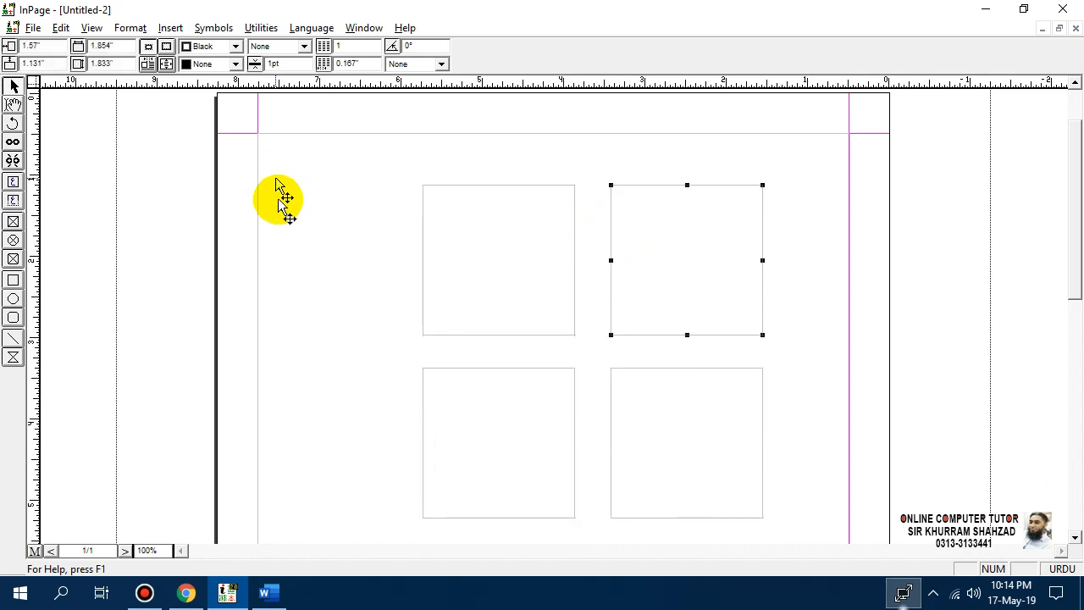
pyautogui.click(14, 105)
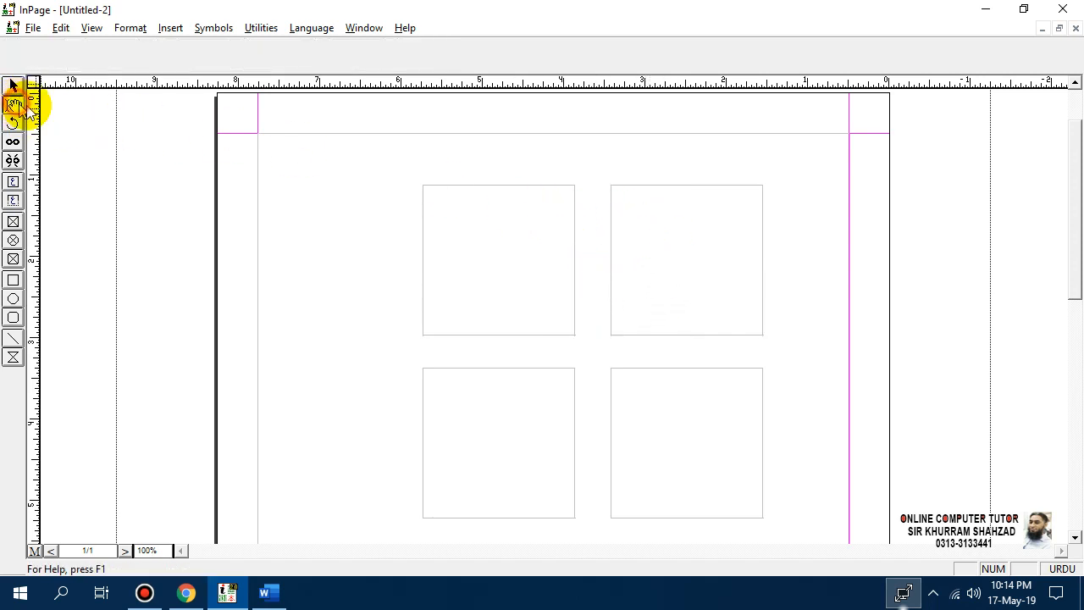
pyautogui.click(743, 202)
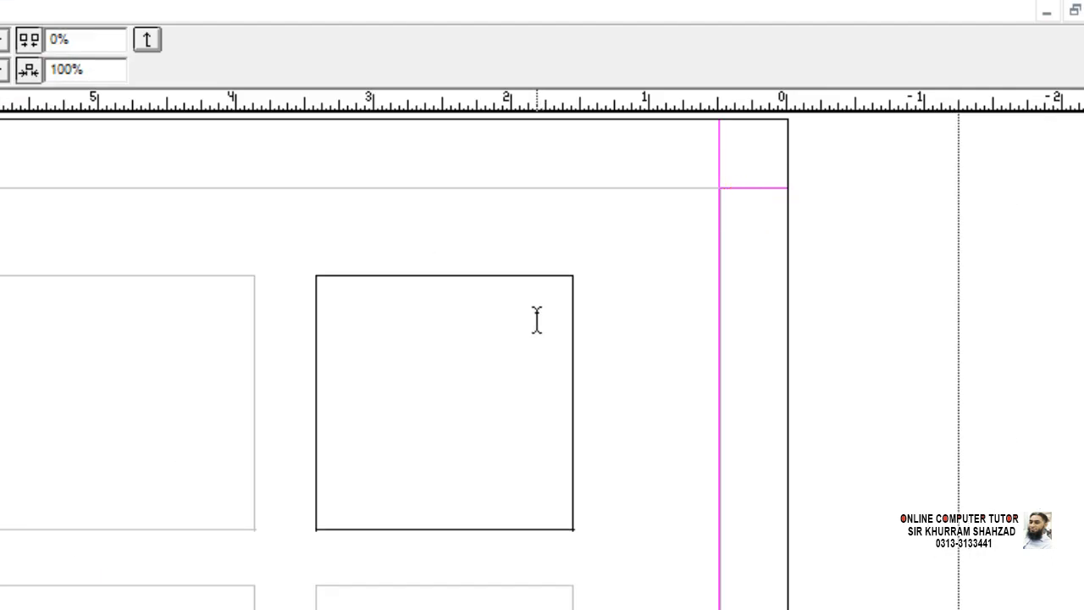
pyautogui.write('می')
pyautogui.press('BackSpace')
pyautogui.press('BackSpace')
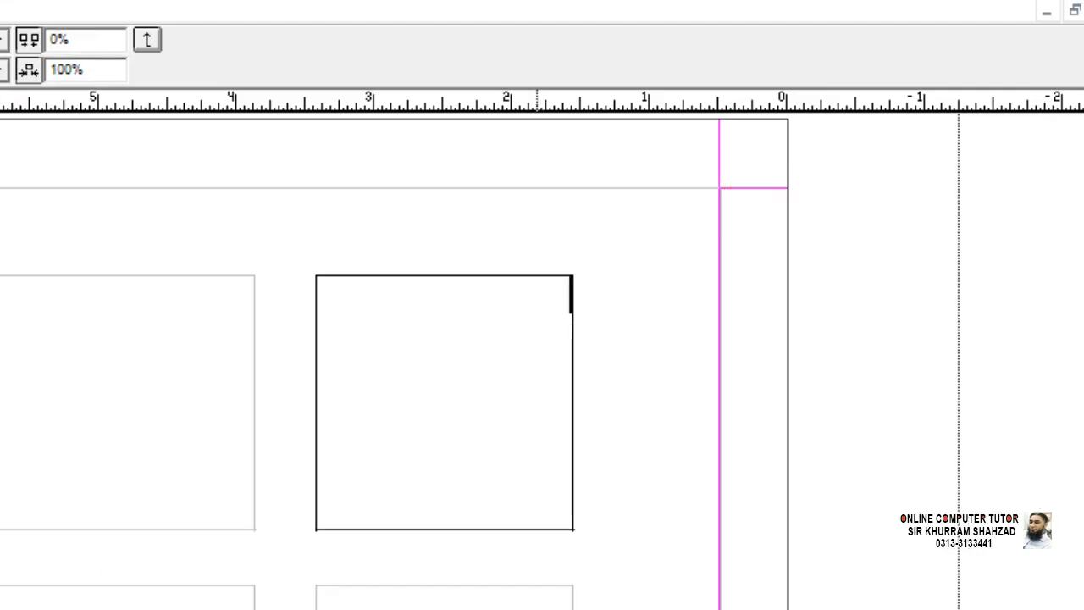
pyautogui.write('آن ل')
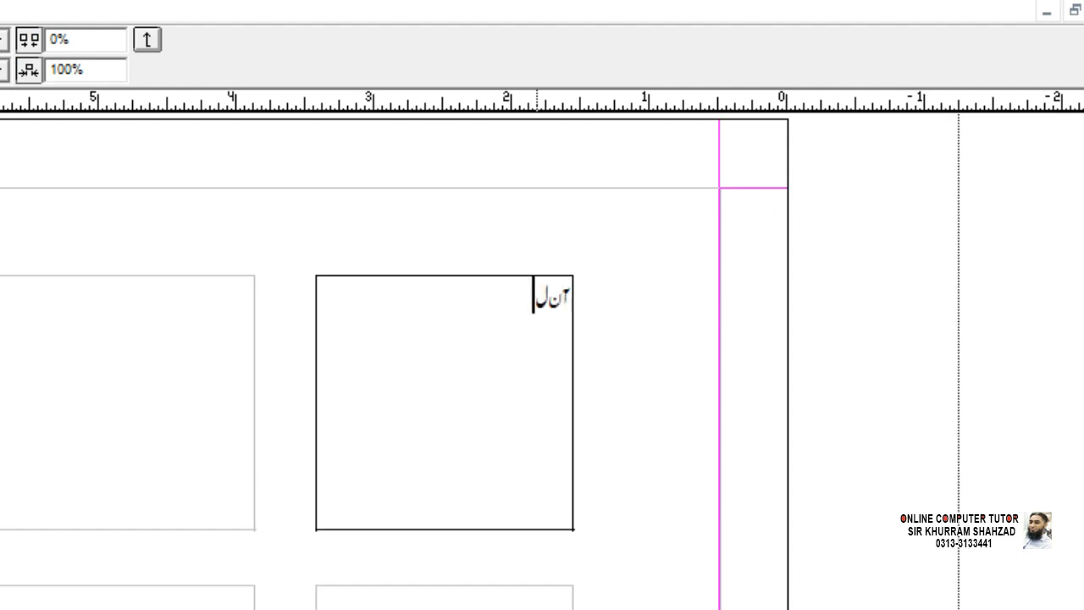
pyautogui.write('ئن')
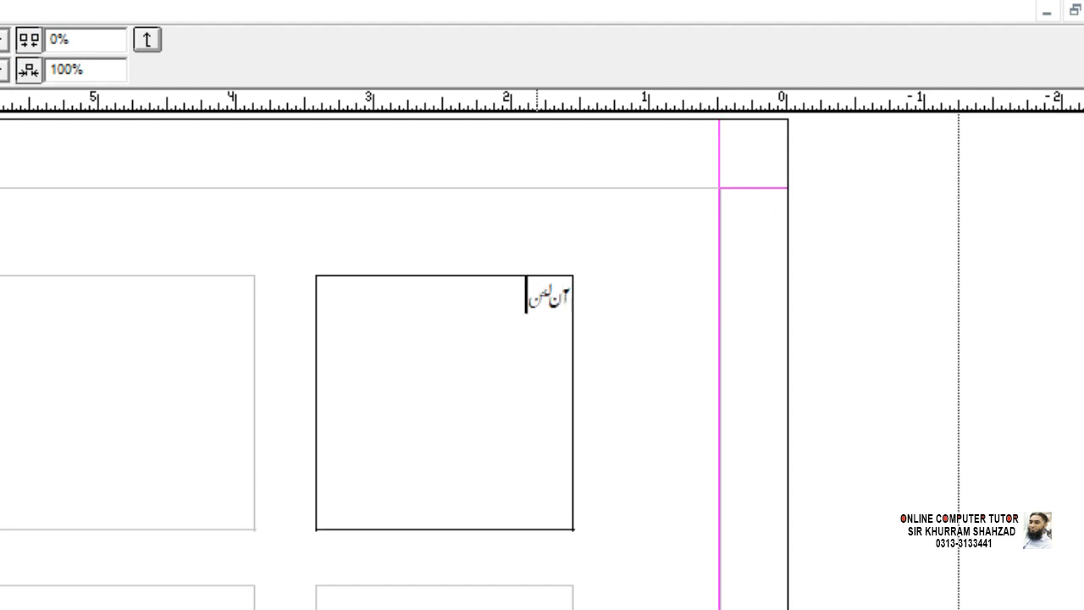
pyautogui.press('BackSpace')
pyautogui.press('BackSpace')
pyautogui.write('اء')
pyautogui.write('ن')
pyautogui.write(' کمپ')
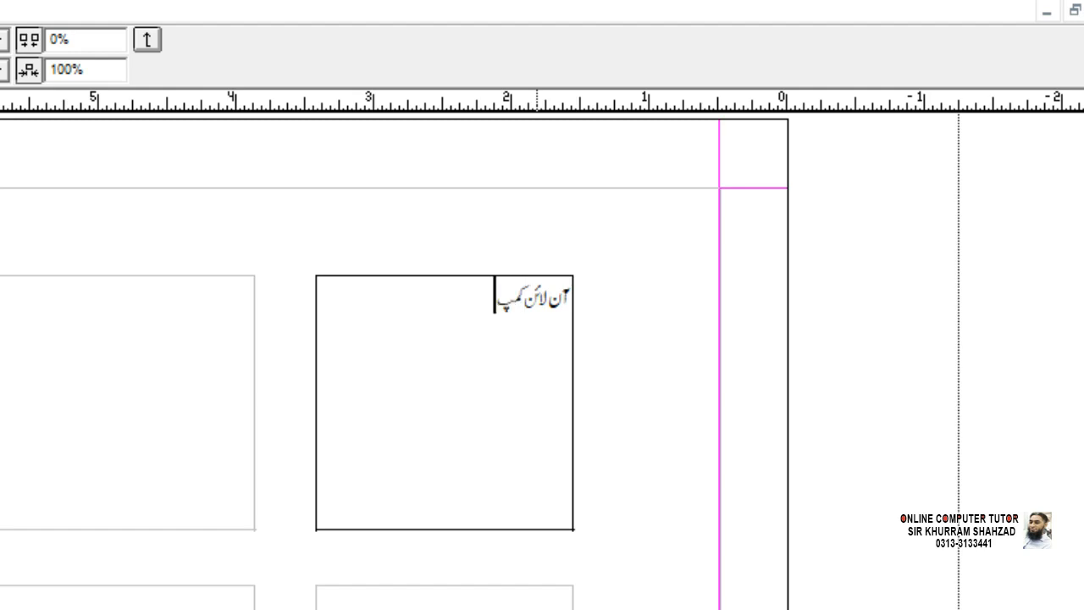
pyautogui.write('یوٹر ٹیو')
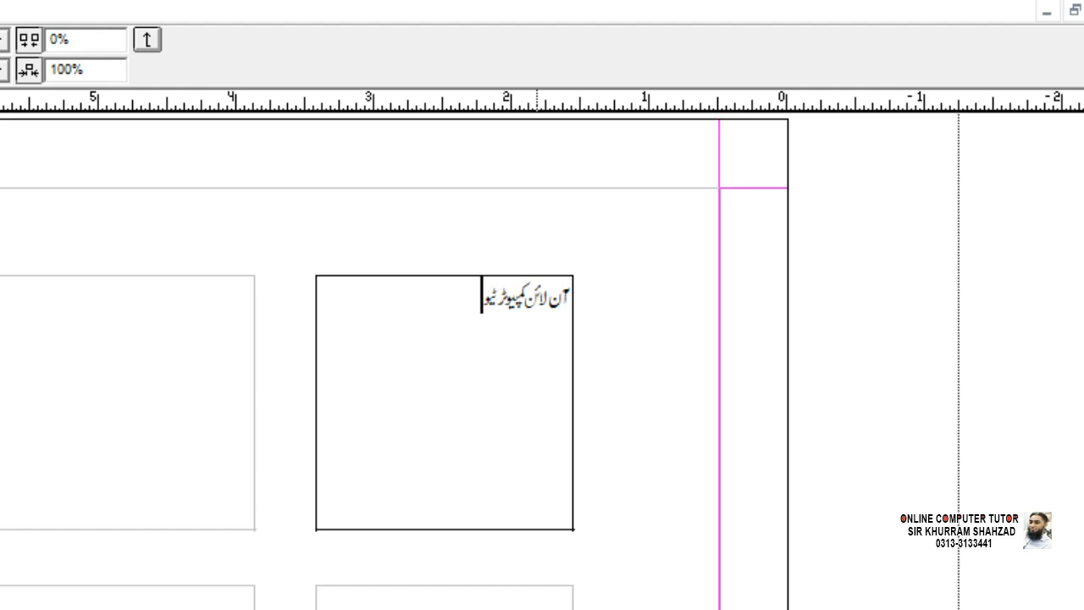
pyautogui.write('ٹر چینل')
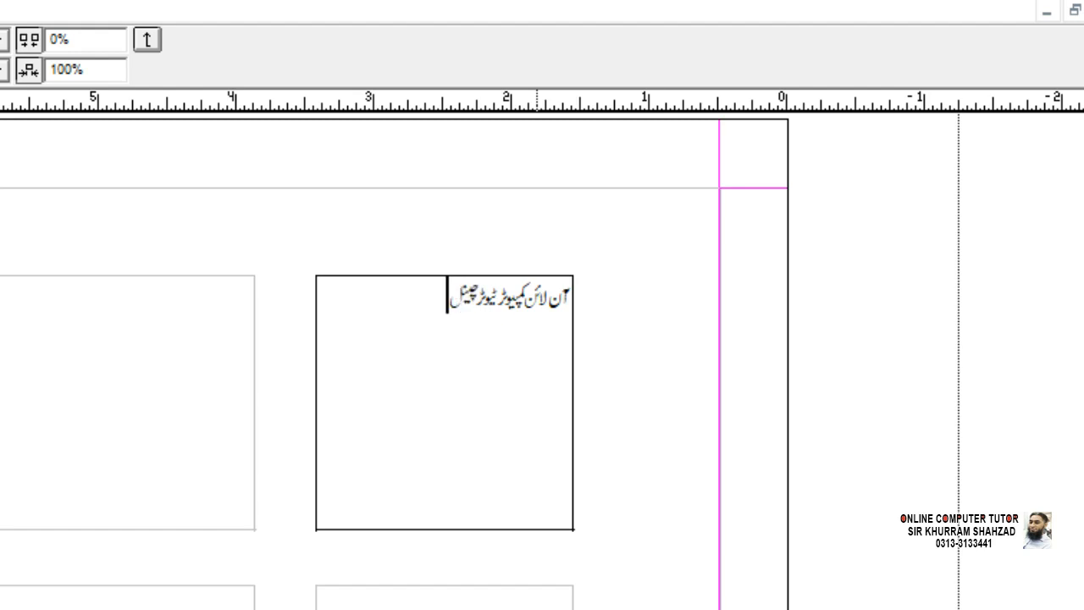
# - Copy the phrase in the upper right text box and set its font size to 24 pt
pyautogui.click(742, 227)
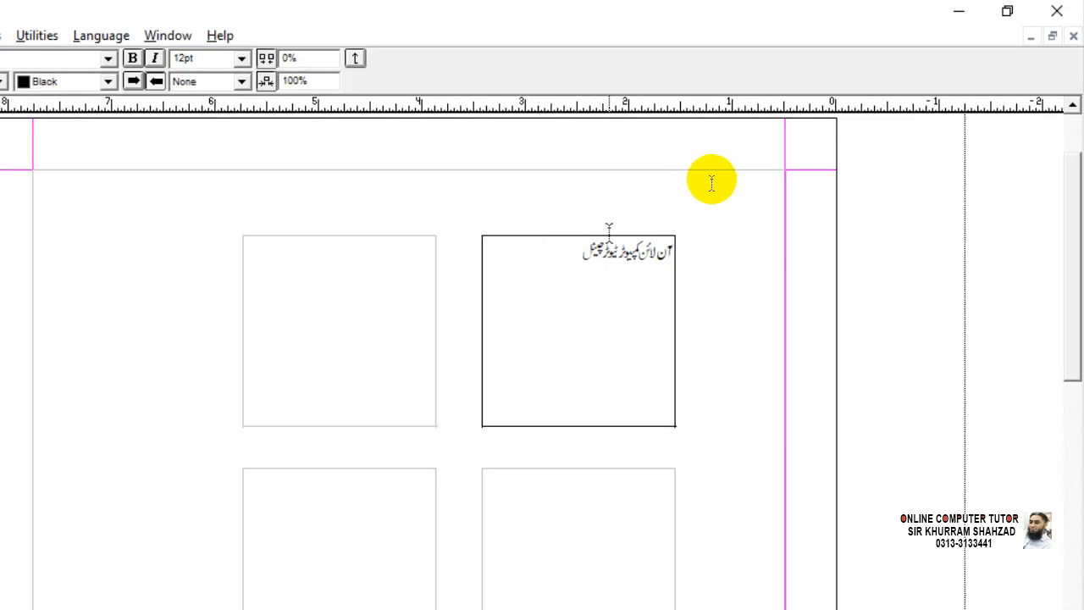
pyautogui.moveTo(582, 251); pyautogui.dragTo(675, 252)
pyautogui.hotkey('ctrl', 'c')
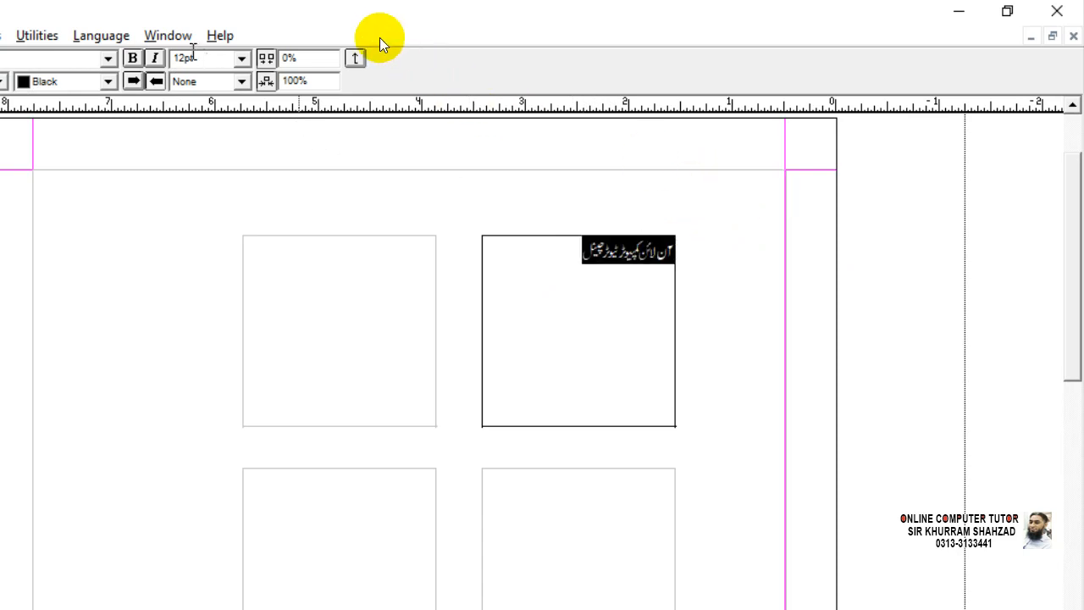
pyautogui.click(241, 57)
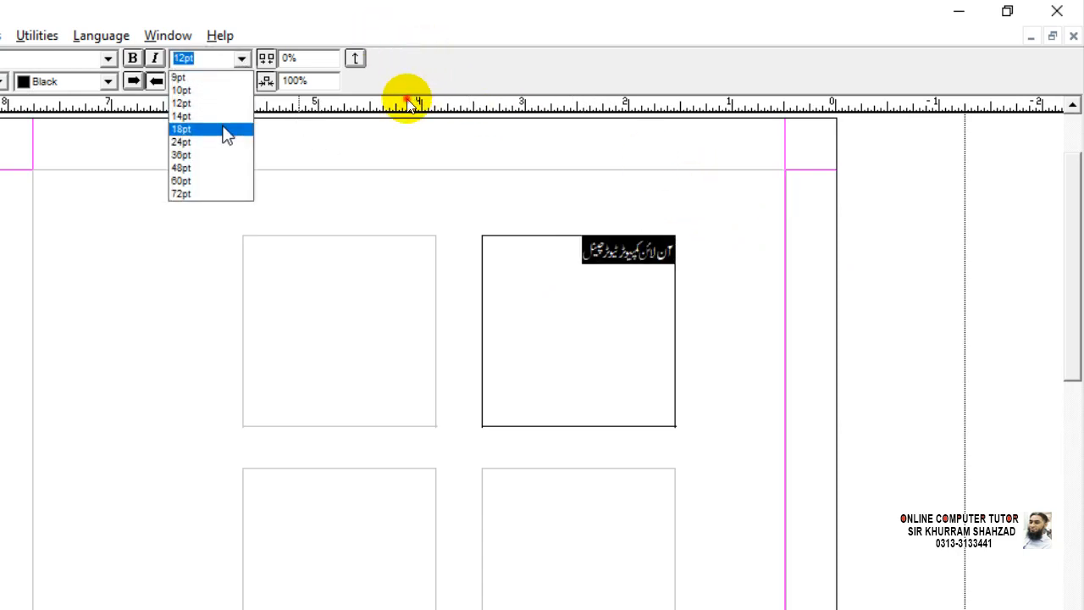
pyautogui.click(226, 128)
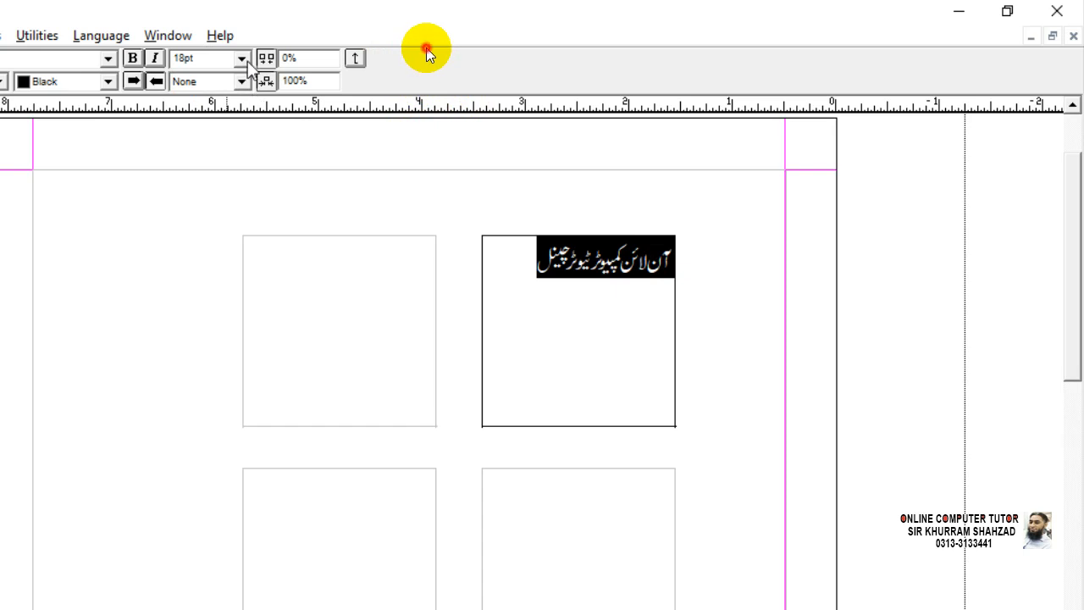
pyautogui.click(242, 58)
pyautogui.click(222, 142)
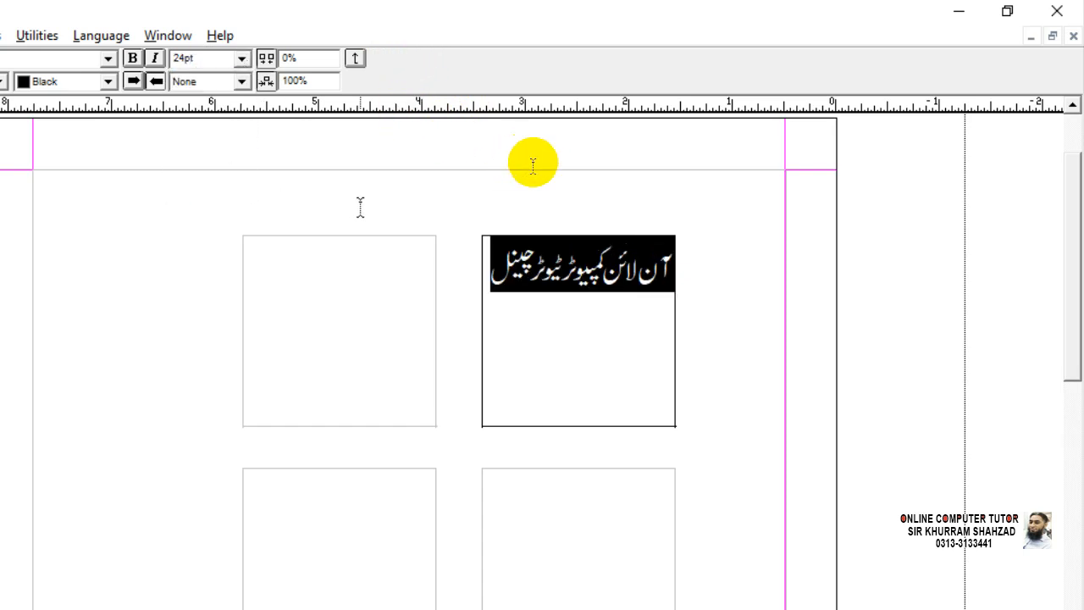
# - Paste the copied phrase on two new lines beneath the first one in the upper right text box
pyautogui.click(515, 303)
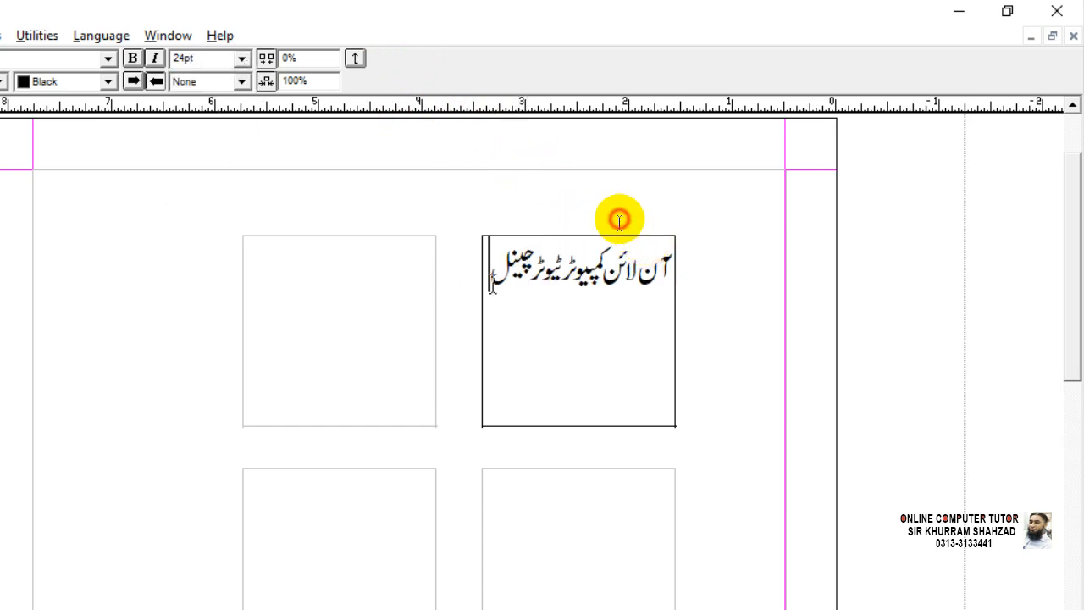
pyautogui.click(619, 220)
pyautogui.hotkey('ctrl', 'v')
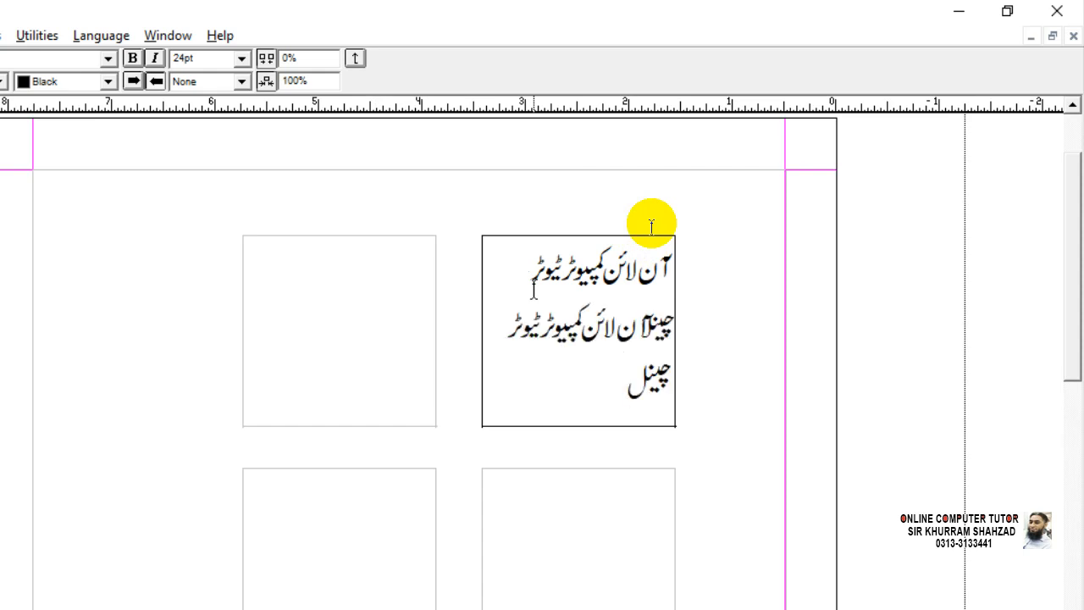
pyautogui.hotkey('ctrl', 'z')
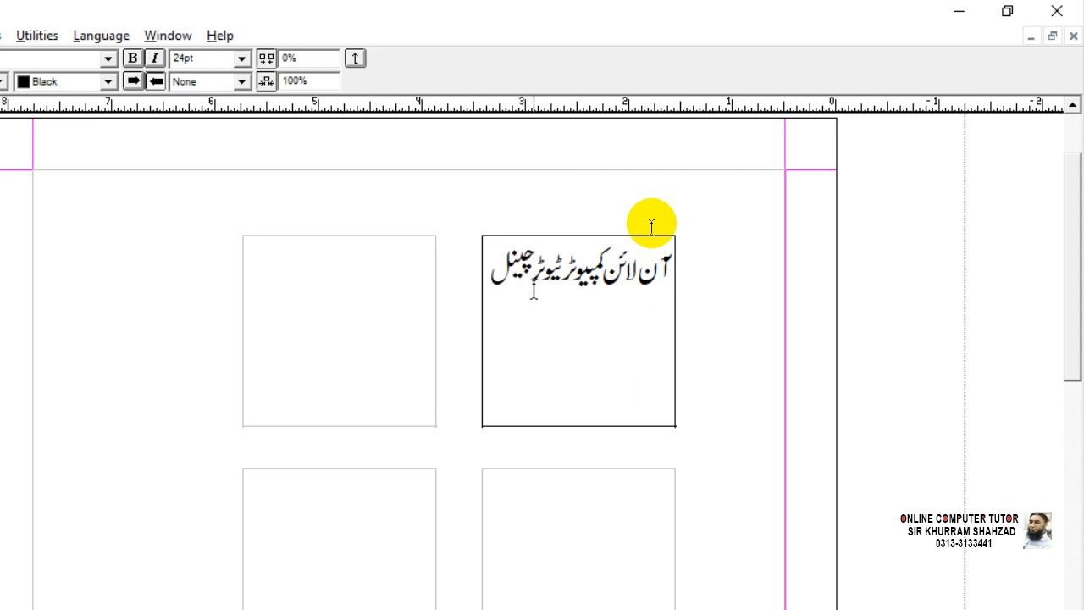
pyautogui.press('Return')
pyautogui.hotkey('ctrl', 'v')
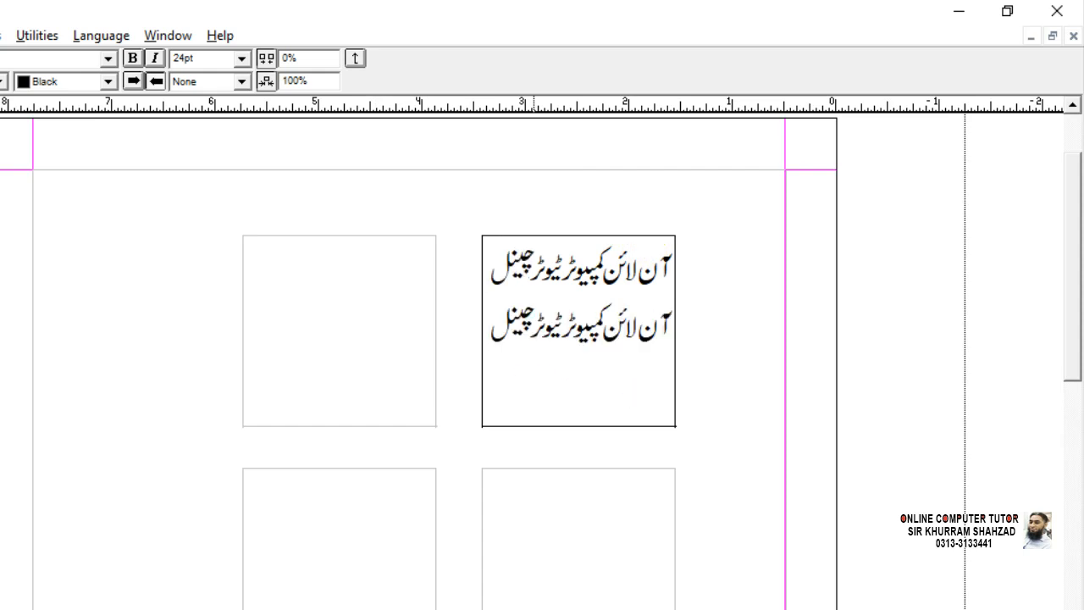
pyautogui.hotkey('ctrl', 'v')
pyautogui.hotkey('ctrl', 'z')
pyautogui.hotkey('ctrl', 'v')
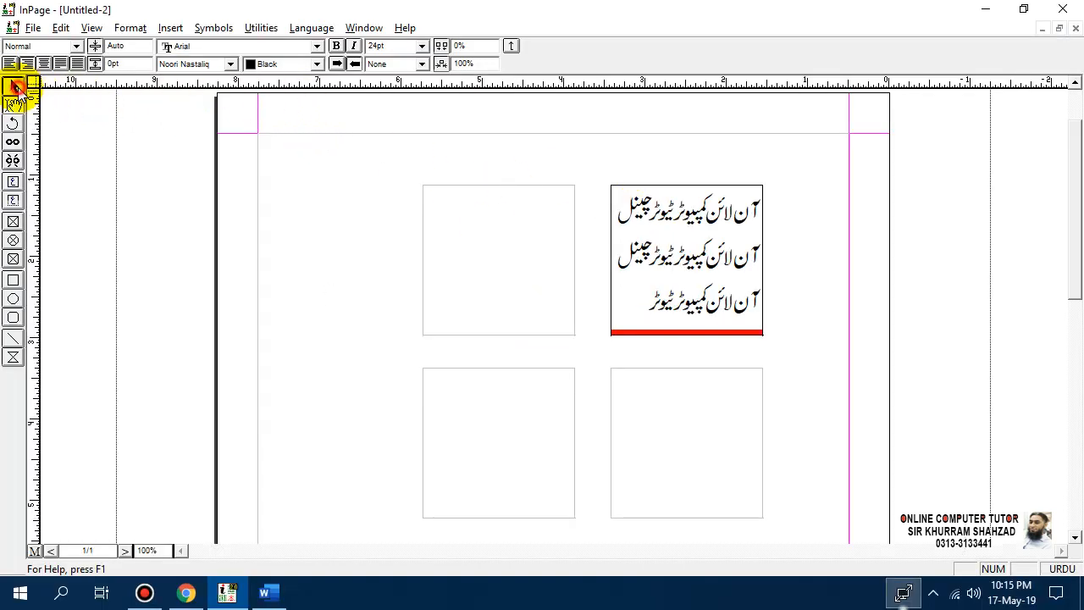
# - Reduce the upper right text box's height to about 1.688" from its lower edge
pyautogui.click(14, 87)
pyautogui.click(659, 329)
pyautogui.moveTo(686, 333)
pyautogui.mouseDown()
pyautogui.moveTo(687, 420)
pyautogui.moveTo(687, 322)
pyautogui.mouseUp()
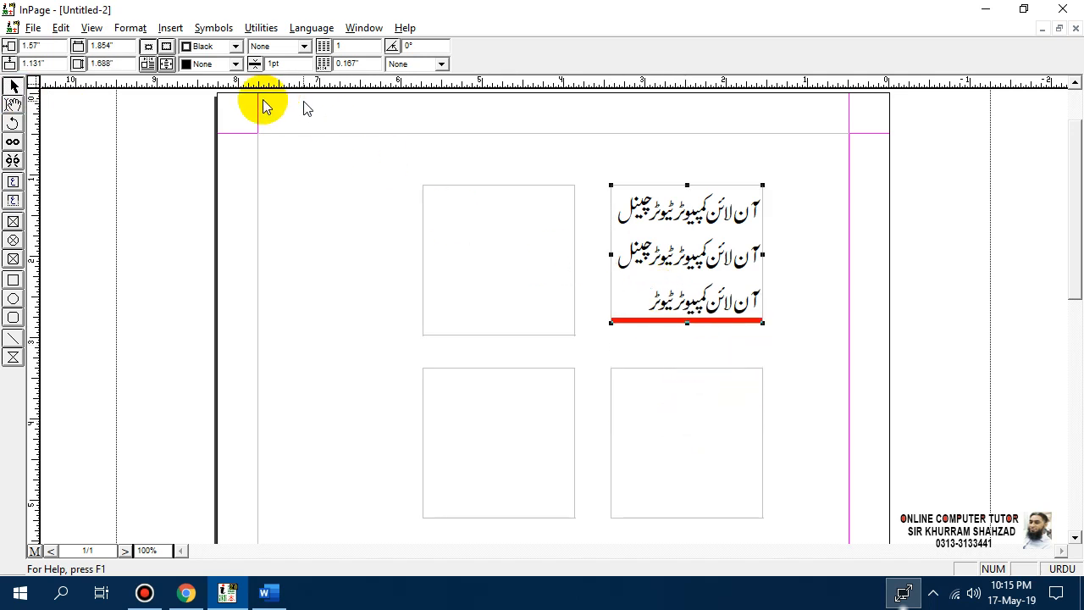
# - Delete all the repeated text below the first line in the upper right text box
pyautogui.click(13, 104)
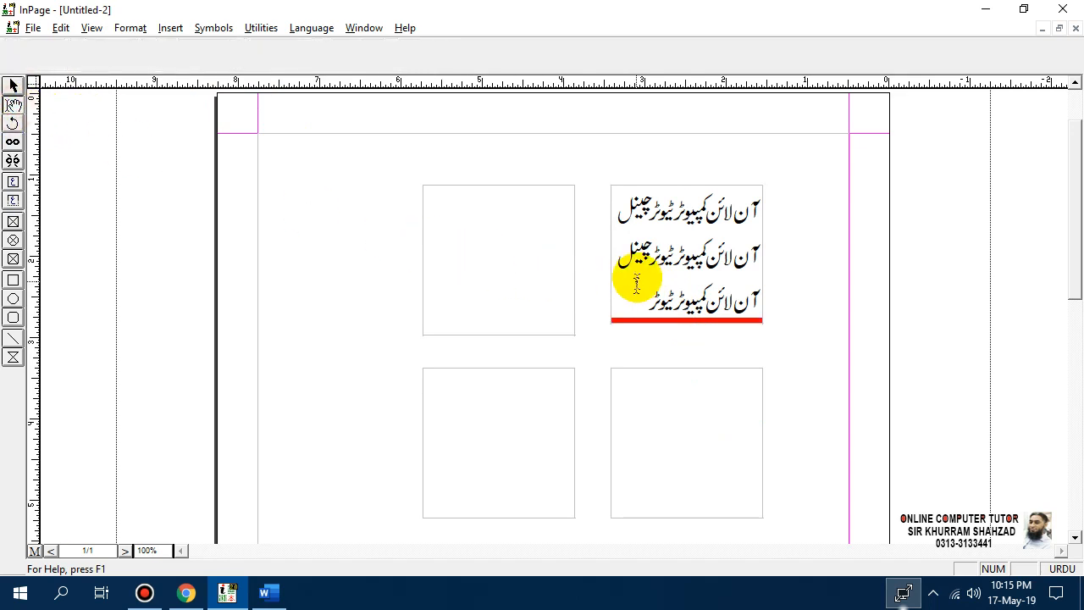
pyautogui.moveTo(625, 260); pyautogui.dragTo(603, 351)
pyautogui.press('Delete')
pyautogui.write('رچینل')
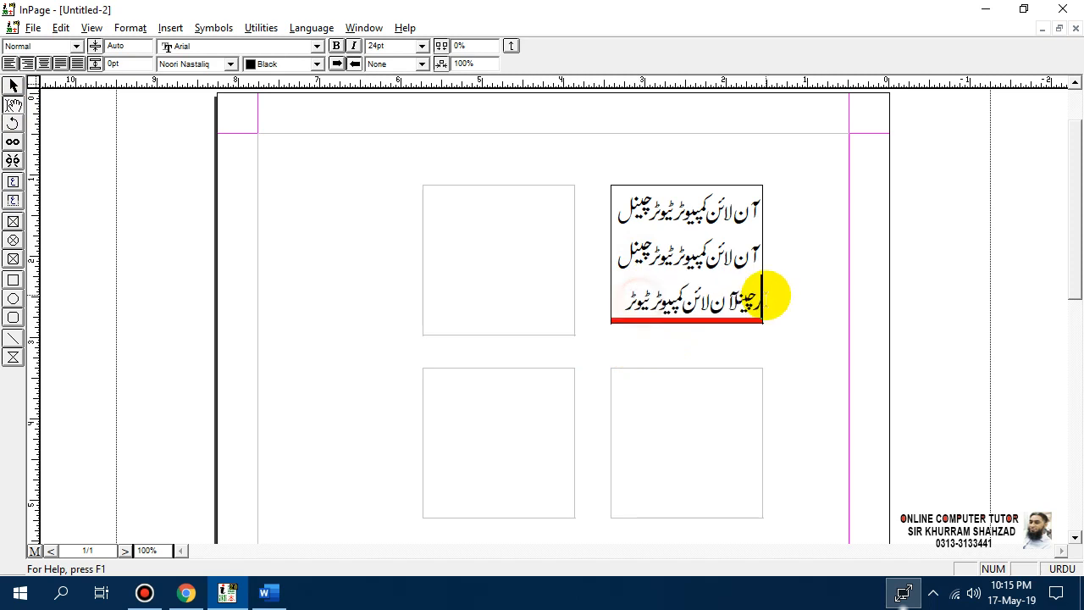
pyautogui.moveTo(628, 298); pyautogui.dragTo(804, 302)
pyautogui.press('Delete')
pyautogui.doubleClick(697, 297)
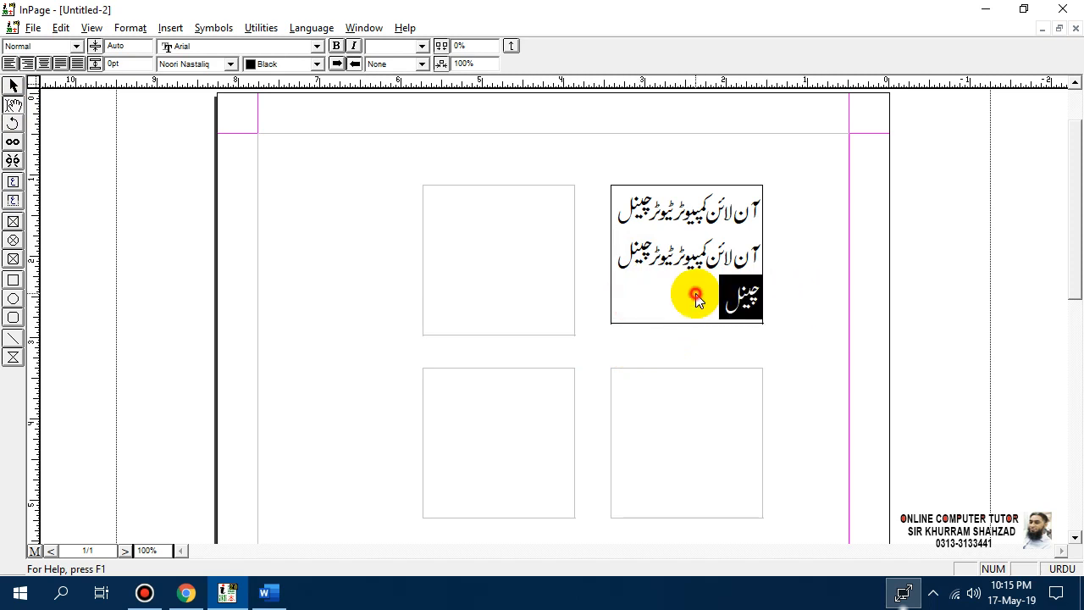
pyautogui.click(760, 291)
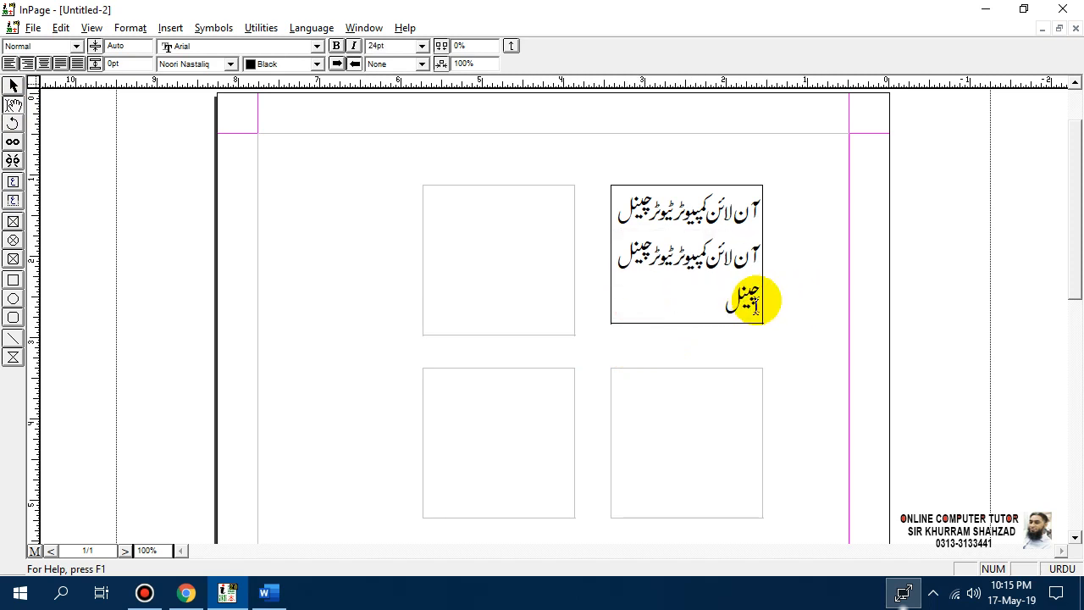
pyautogui.click(729, 301)
pyautogui.moveTo(728, 300); pyautogui.dragTo(765, 262)
pyautogui.press('Delete')
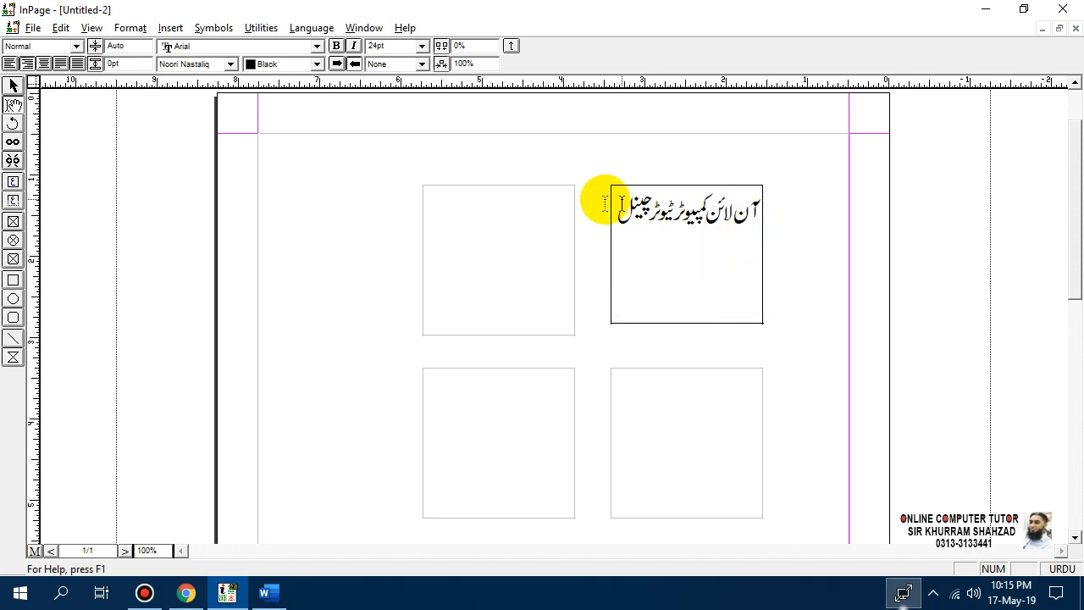
# - Enlarge the upper right text box to about 1.854" high, positioned at about 1.591" horizontally and 1.11" vertically
pyautogui.click(13, 86)
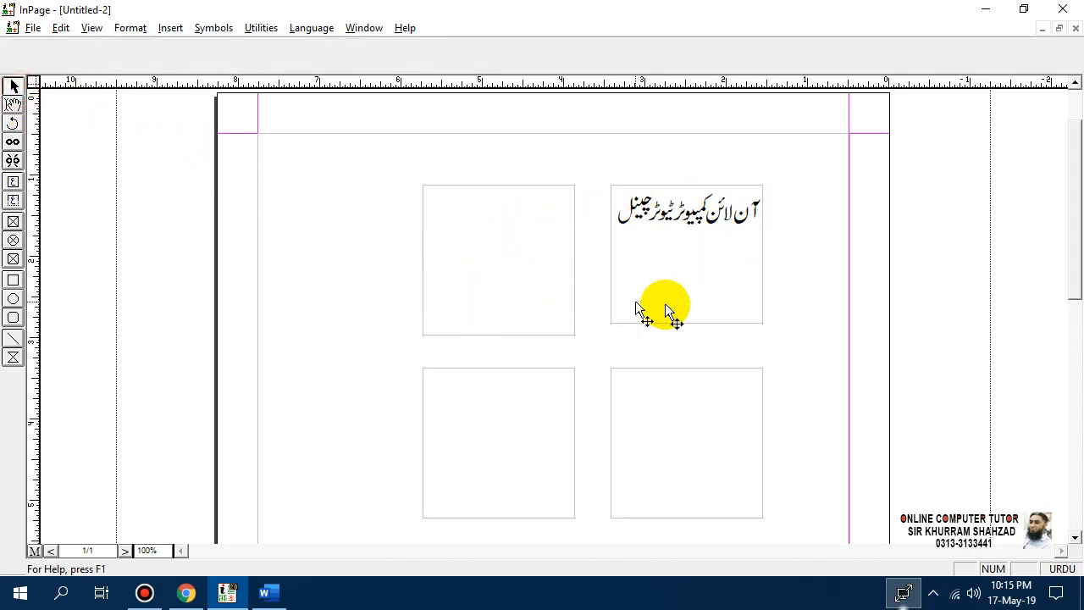
pyautogui.moveTo(668, 320); pyautogui.dragTo(686, 336)
# - Place the text cursor in each of the four text boxes in turn to check whether they are independent
pyautogui.click(13, 104)
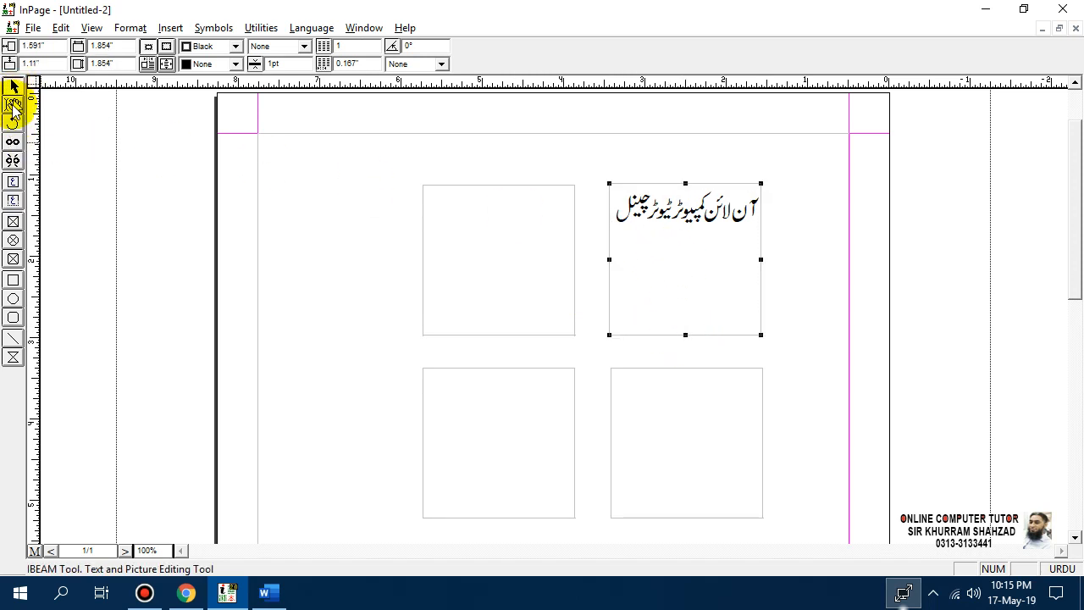
pyautogui.click(659, 248)
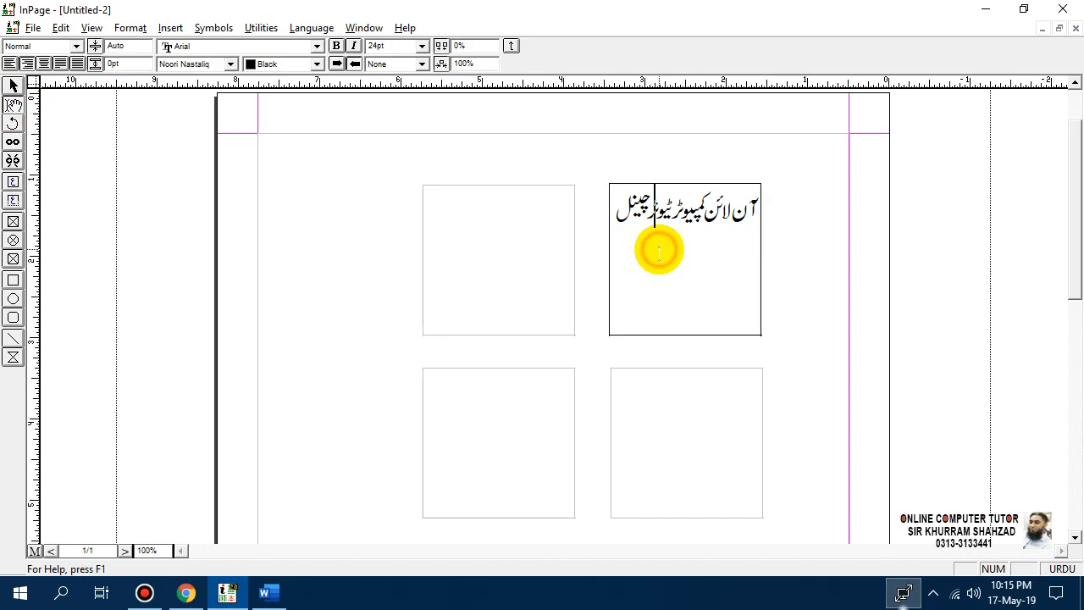
pyautogui.click(531, 205)
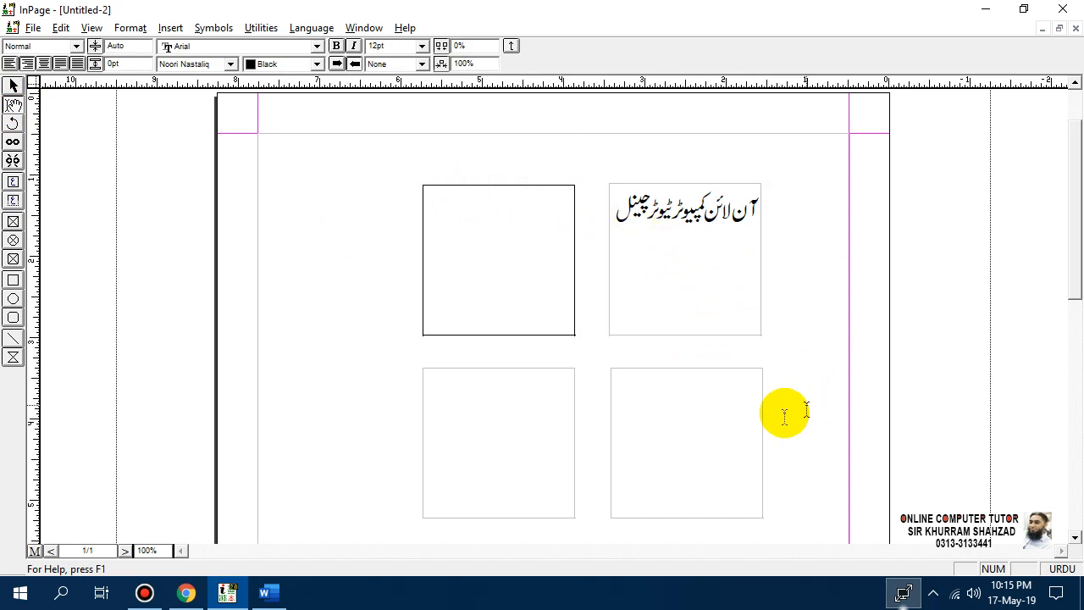
pyautogui.click(713, 396)
pyautogui.click(542, 385)
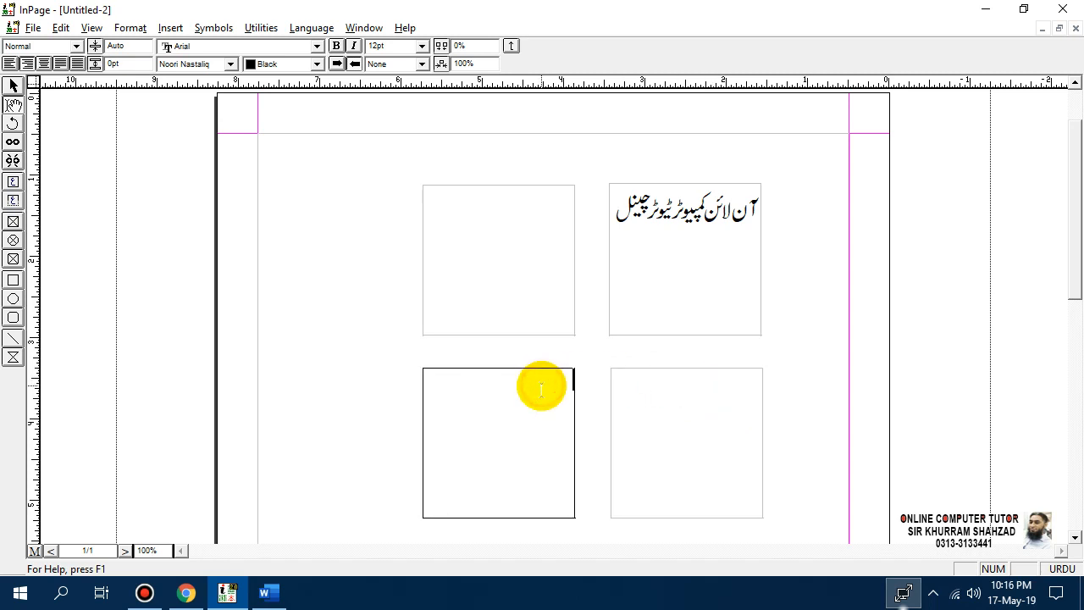
pyautogui.click(715, 248)
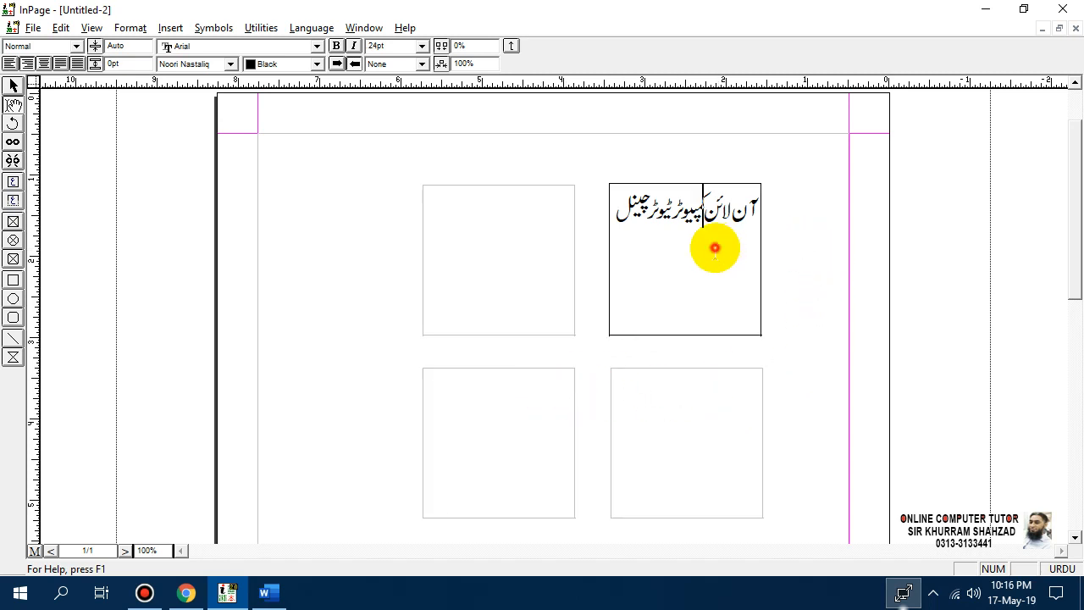
pyautogui.click(704, 388)
pyautogui.click(558, 270)
pyautogui.click(544, 375)
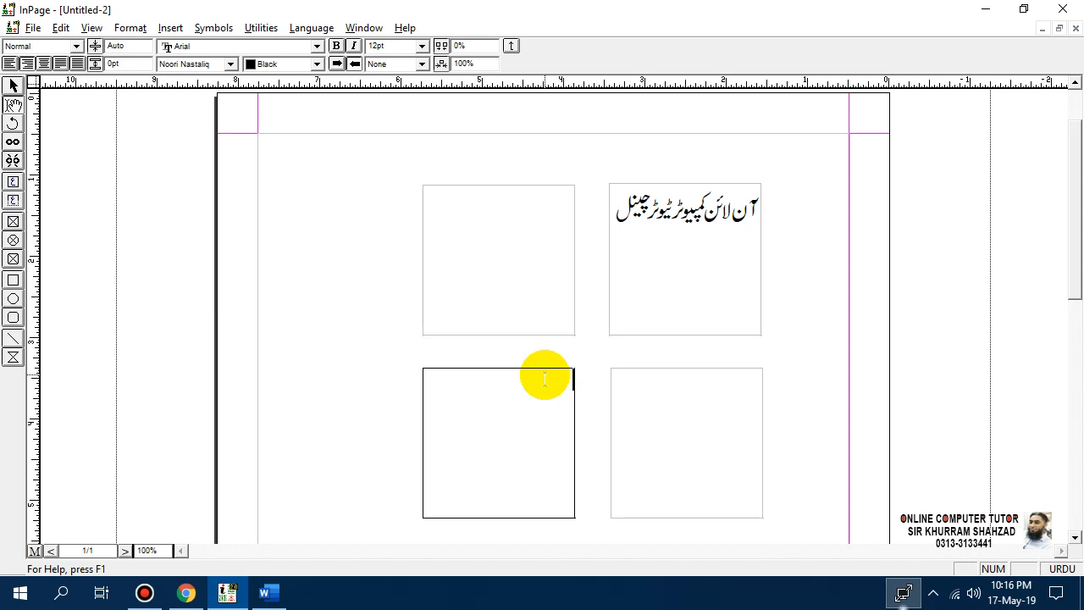
pyautogui.click(689, 244)
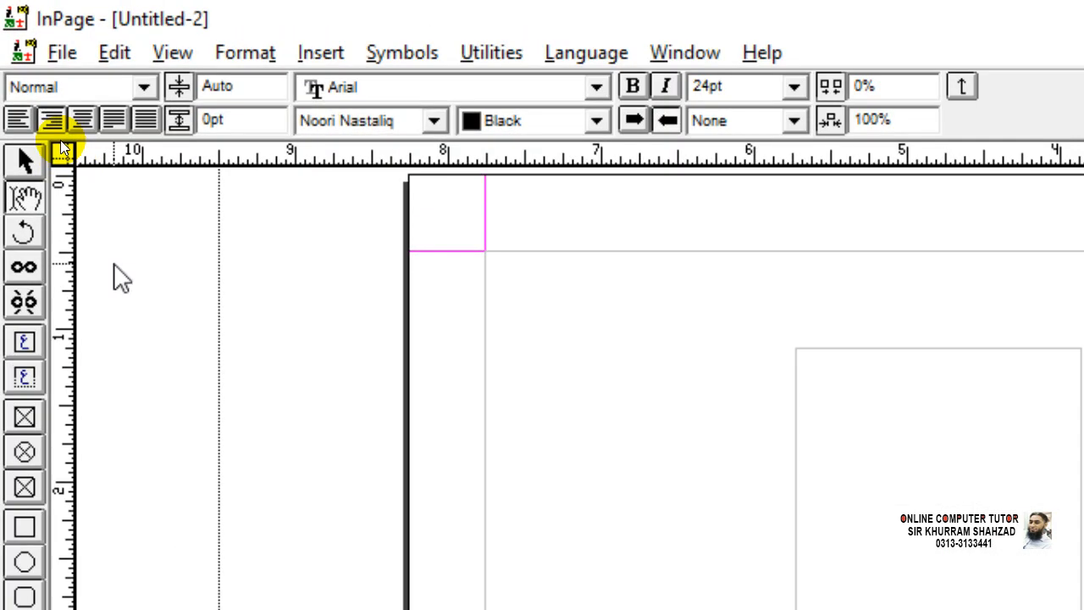
# - Link the four text boxes in order from upper right to upper left, lower right and lower left
pyautogui.click(21, 158)
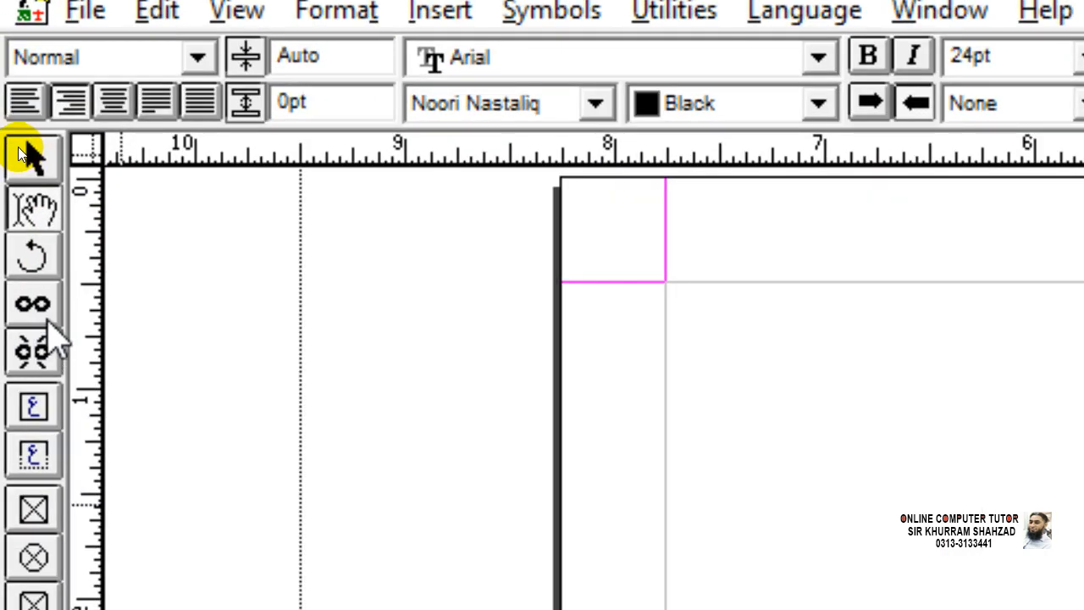
pyautogui.click(38, 307)
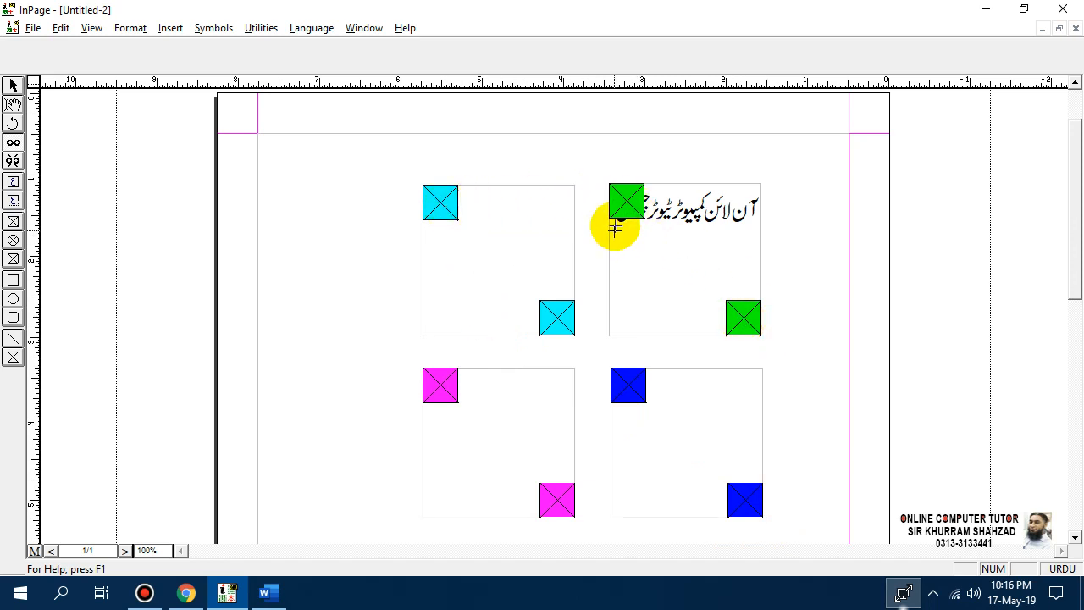
pyautogui.click(441, 203)
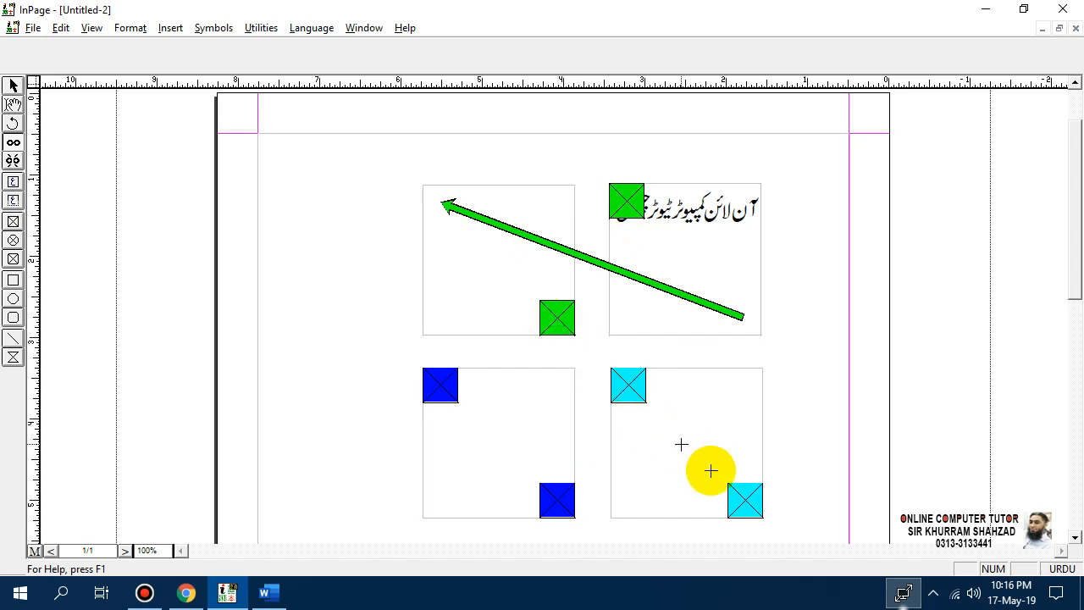
pyautogui.click(546, 318)
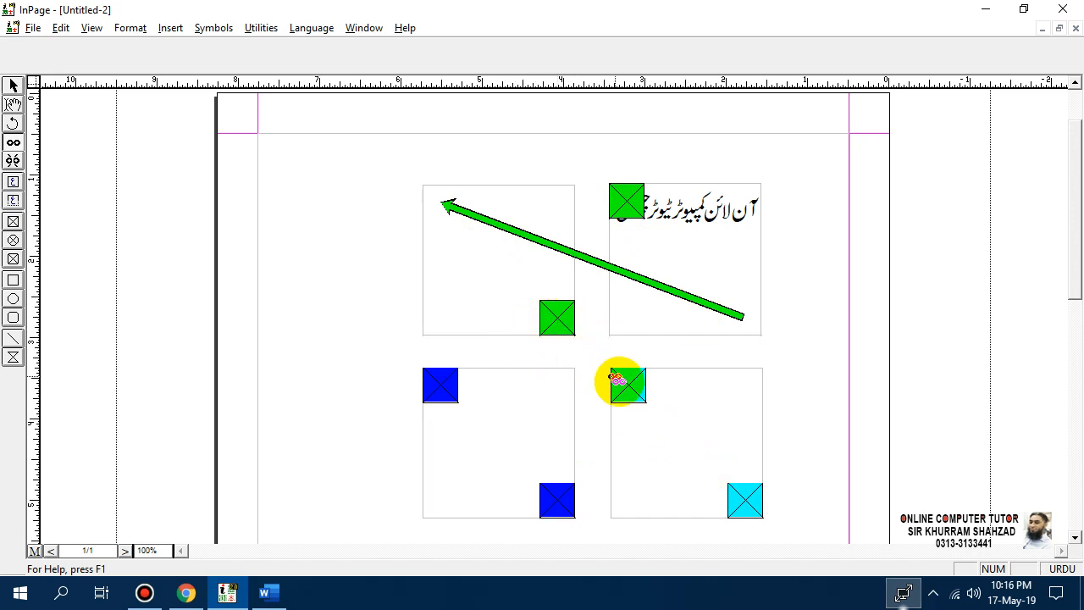
pyautogui.click(625, 382)
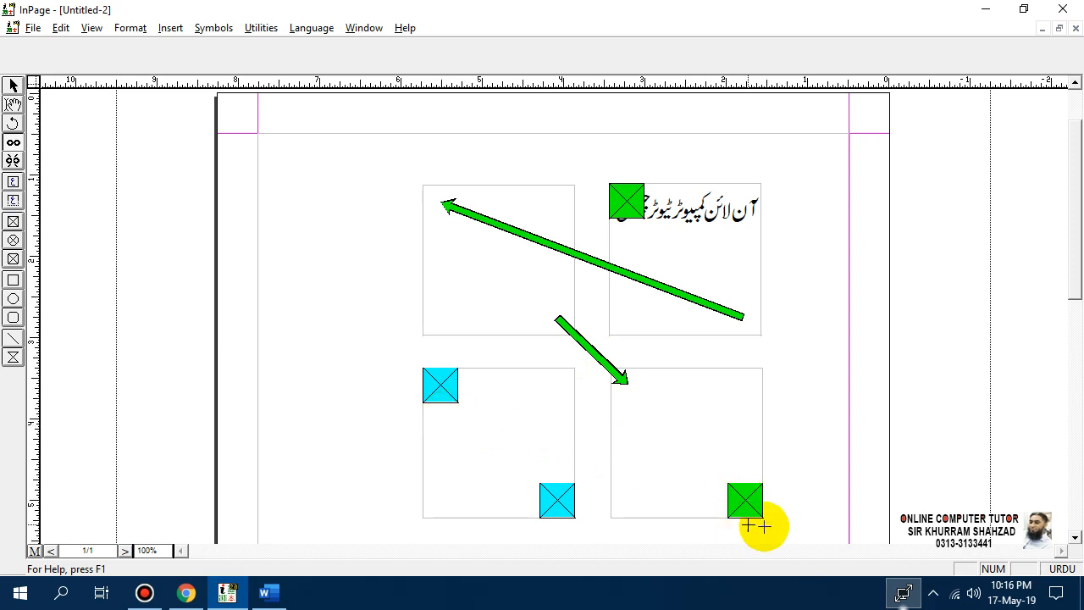
pyautogui.click(745, 501)
pyautogui.click(441, 387)
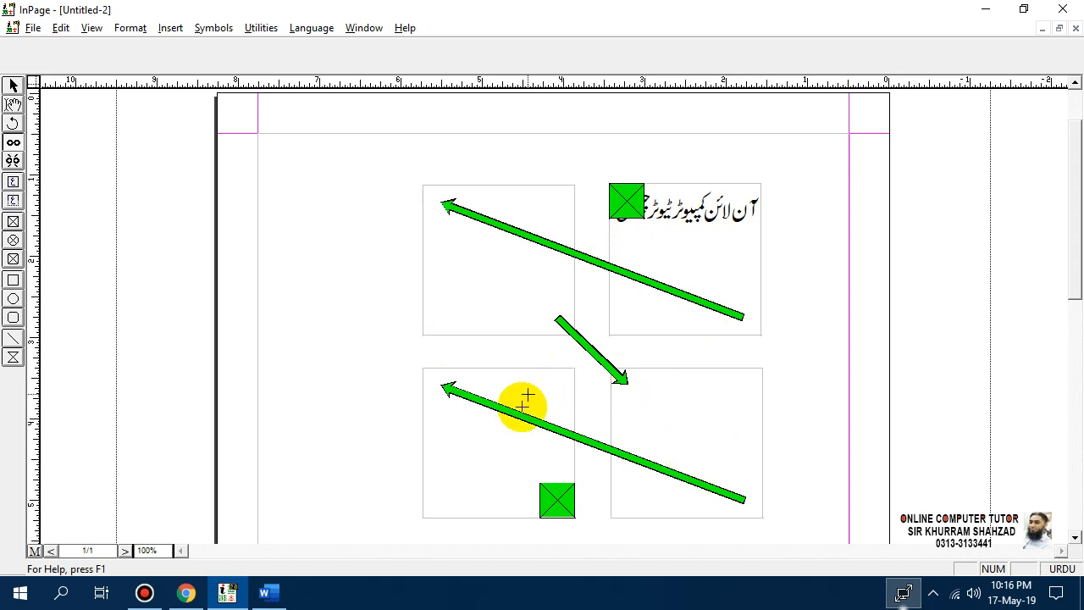
# - Copy the Urdu line in the upper right text box and paste it repeatedly to fill the linked boxes down to the lower left one
pyautogui.click(13, 106)
pyautogui.moveTo(607, 213); pyautogui.dragTo(771, 219)
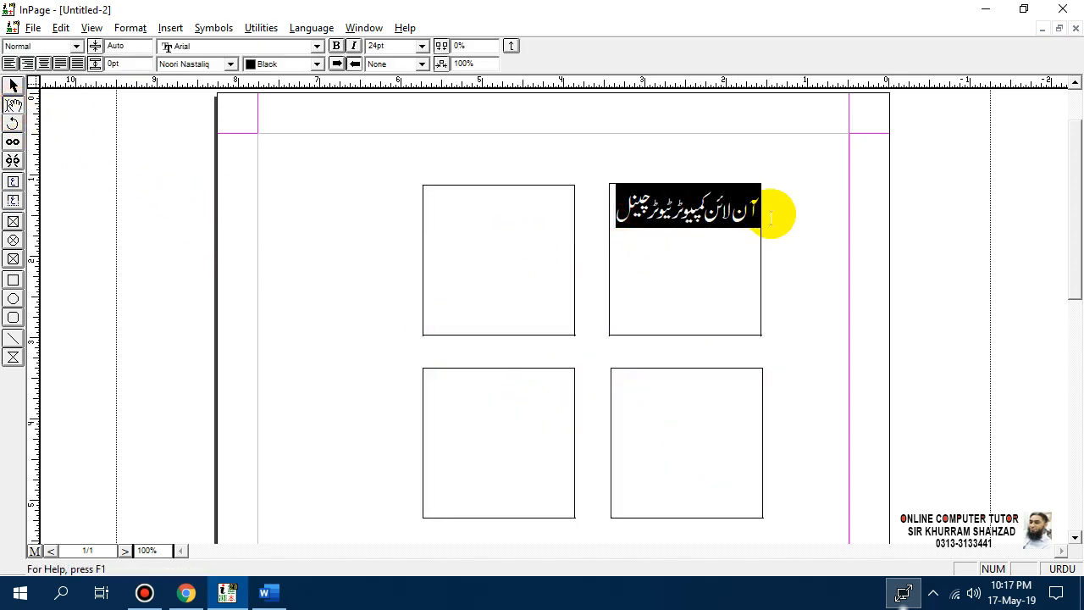
pyautogui.hotkey('ctrl', 'c')
pyautogui.click(631, 236)
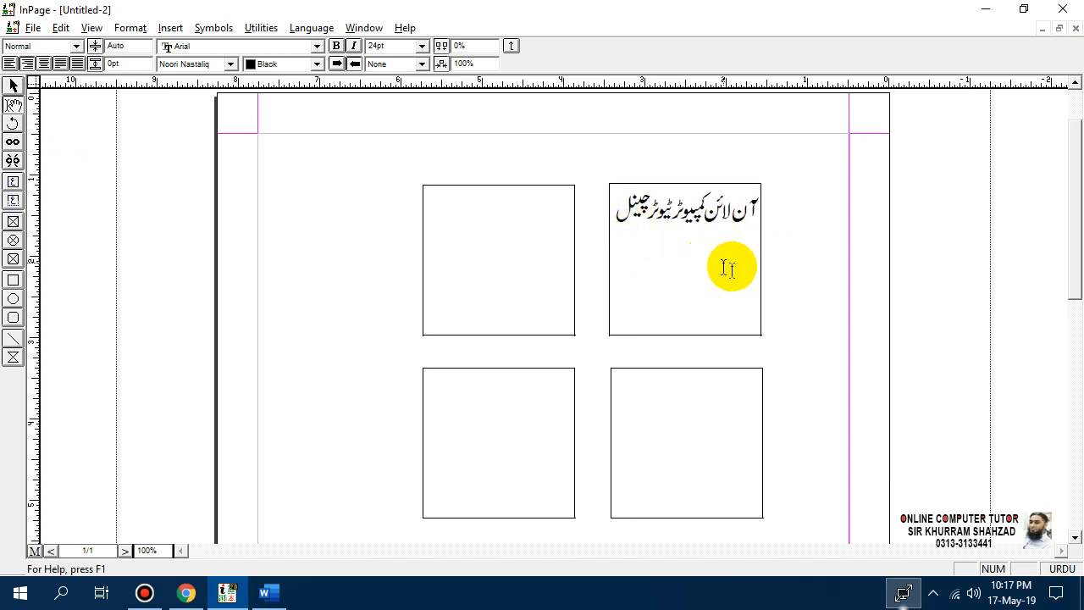
pyautogui.hotkey('ctrl', 'v')
pyautogui.hotkey('ctrl', 'v')
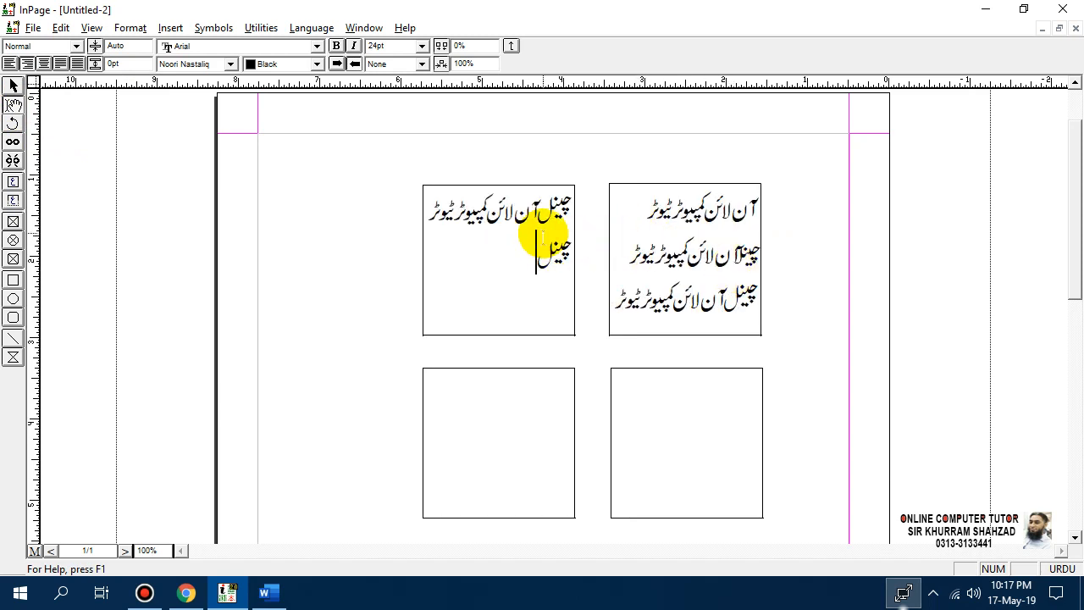
pyautogui.click(633, 373)
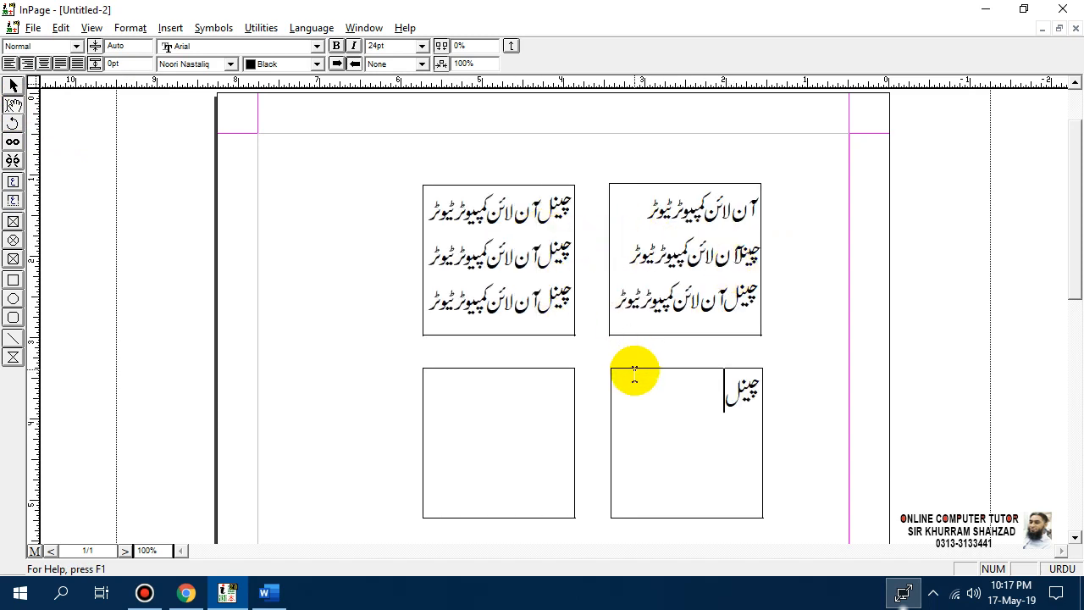
pyautogui.hotkey('ctrl', 'v')
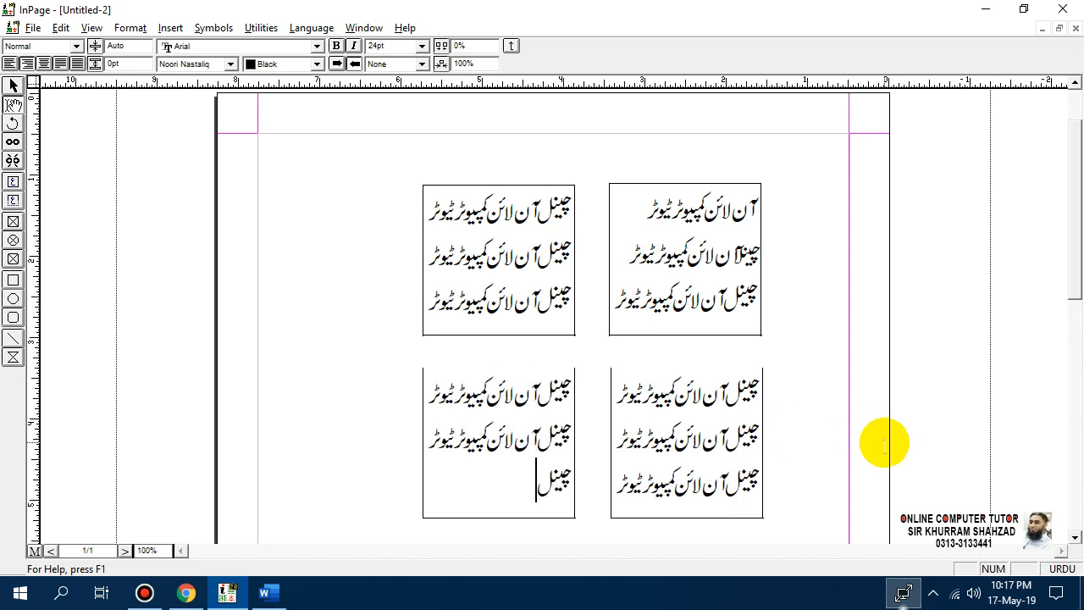
pyautogui.hotkey('ctrl', 'z')
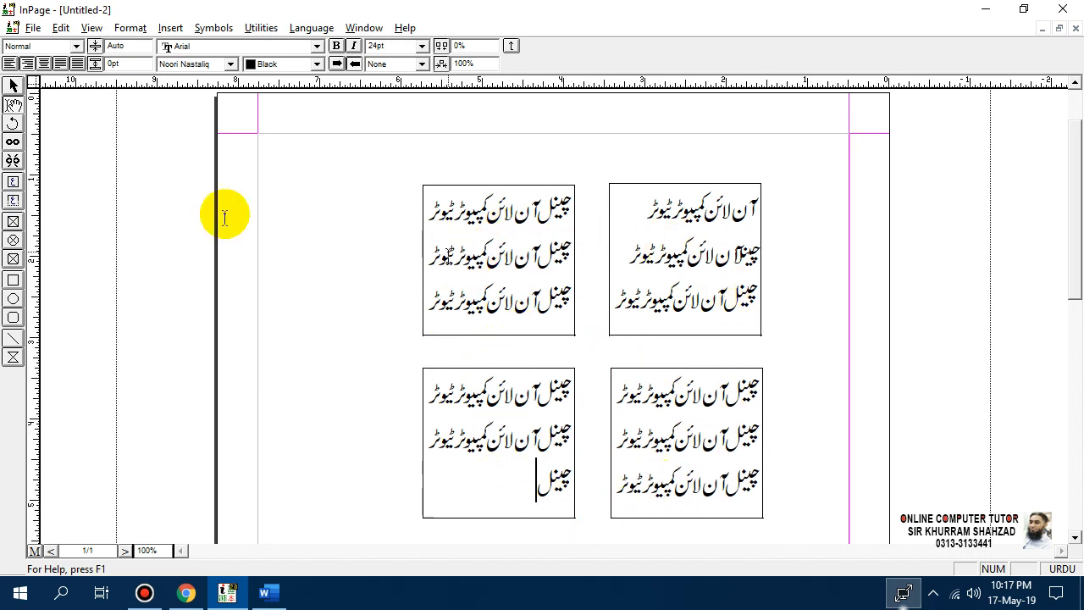
# - Unlink the chained text boxes one by one, starting with the lower left and ending with the upper left
pyautogui.click(14, 161)
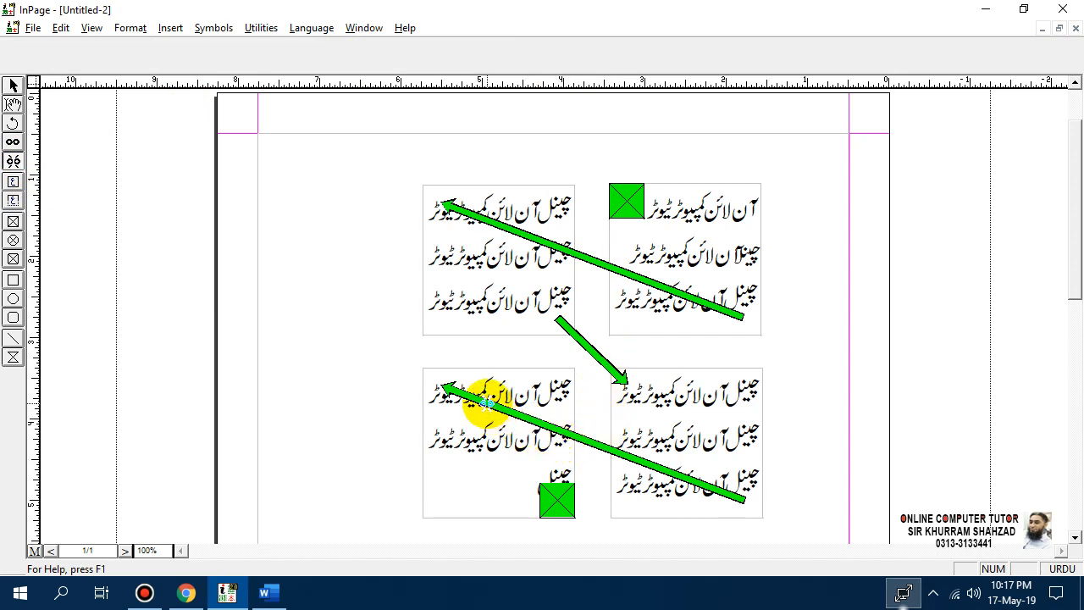
pyautogui.click(486, 402)
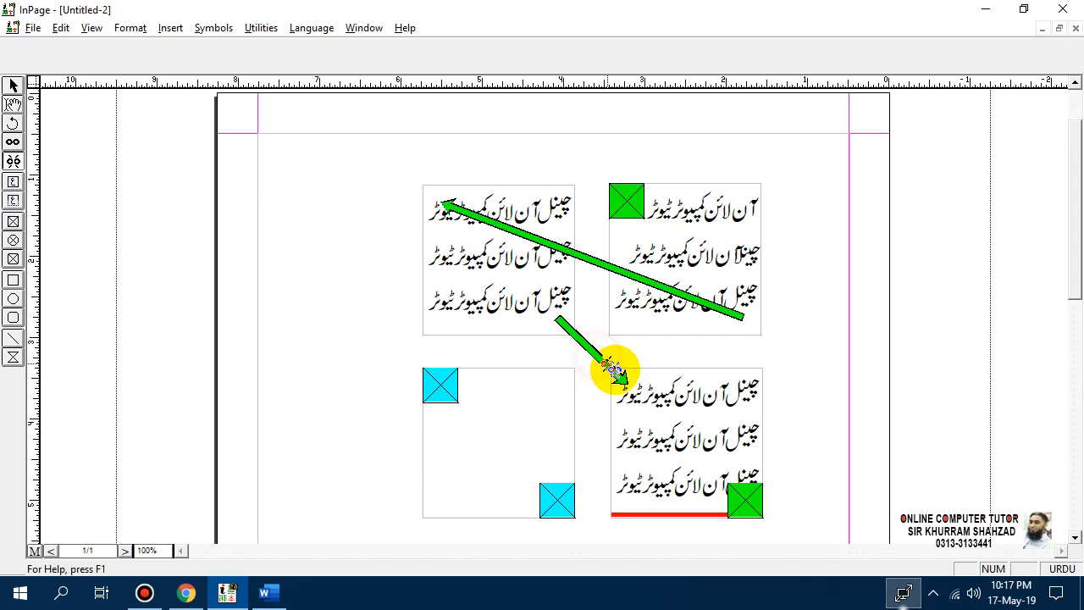
pyautogui.click(623, 380)
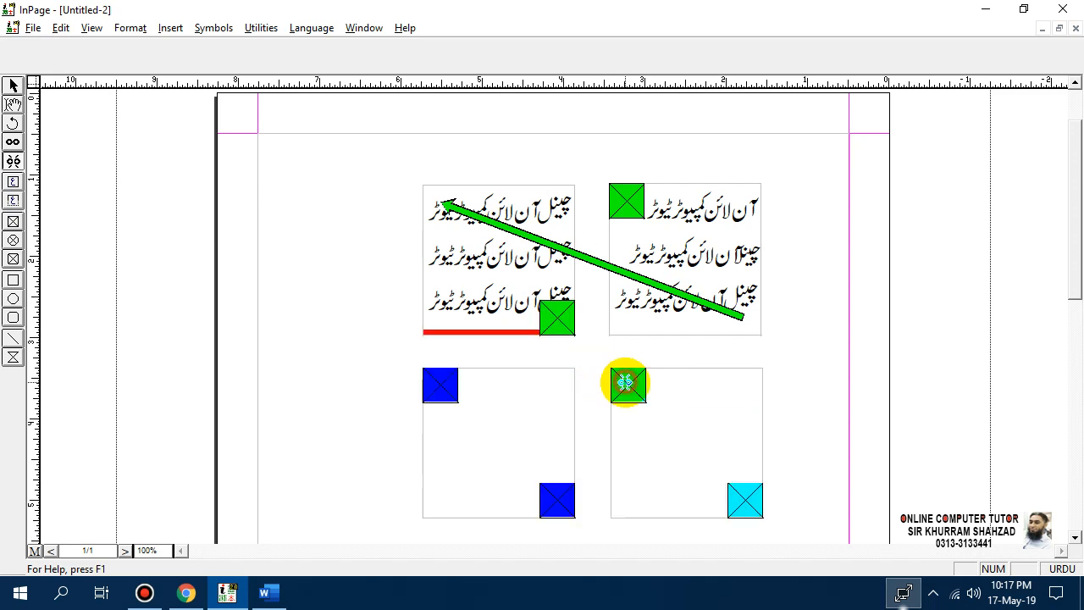
pyautogui.click(446, 204)
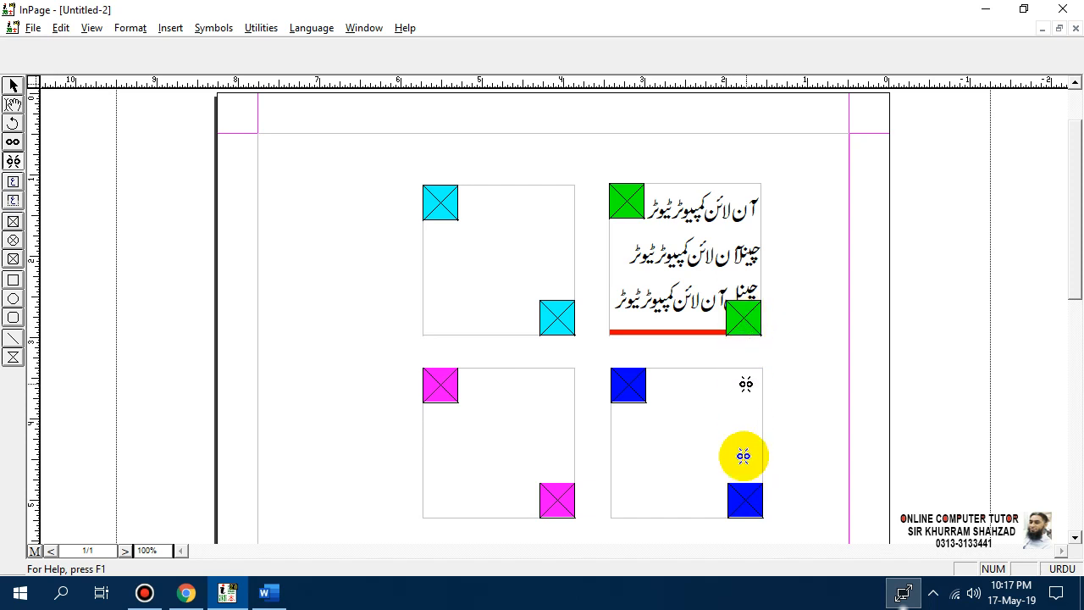
# - Relink the text boxes in the order upper right, lower right, upper left, lower left
pyautogui.click(13, 144)
pyautogui.click(736, 331)
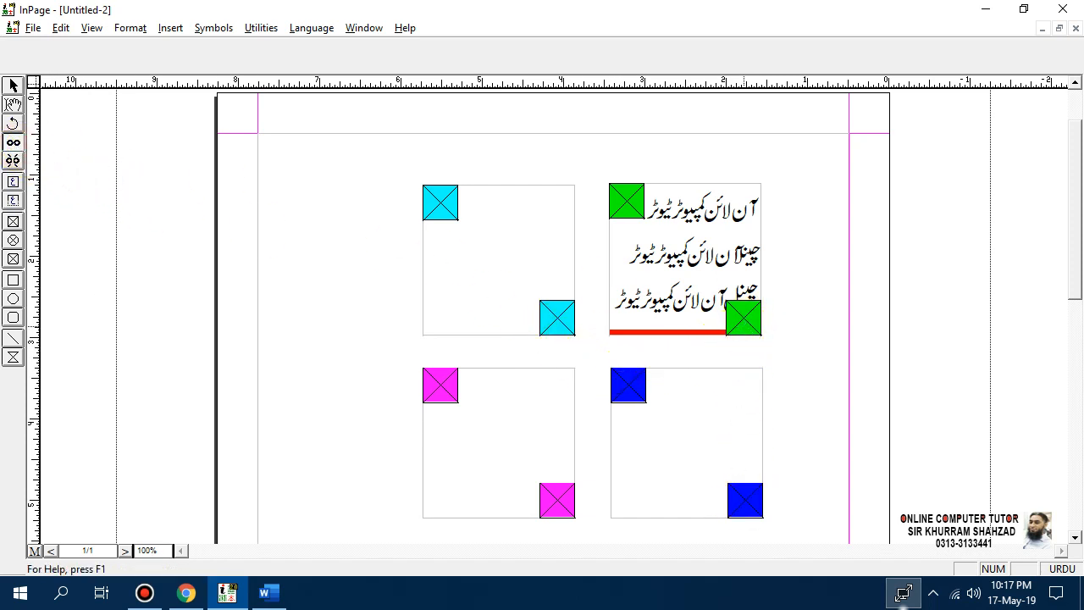
pyautogui.click(746, 499)
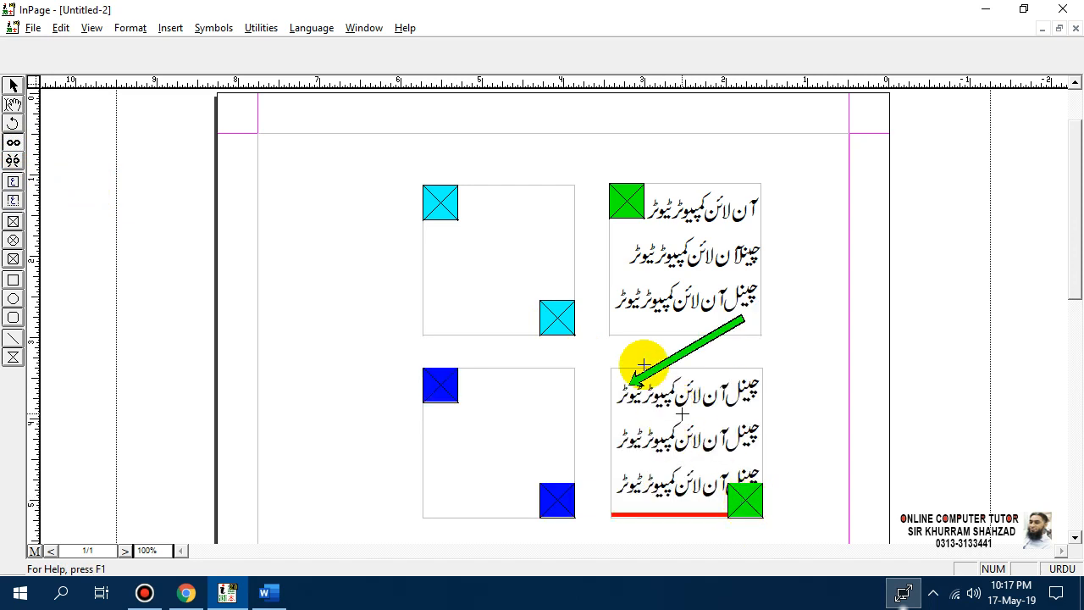
pyautogui.click(560, 322)
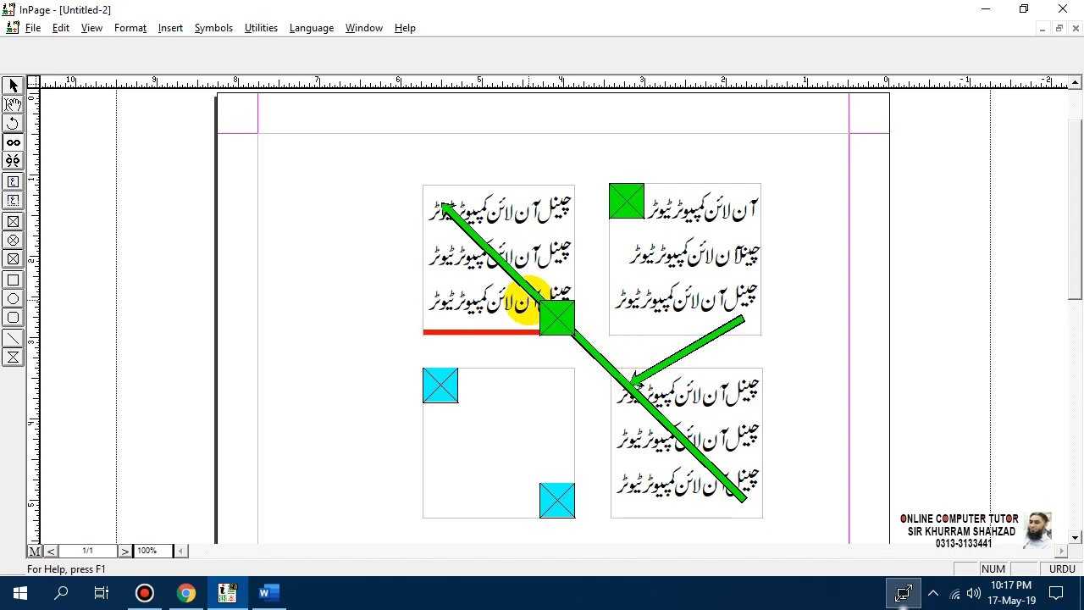
pyautogui.click(563, 488)
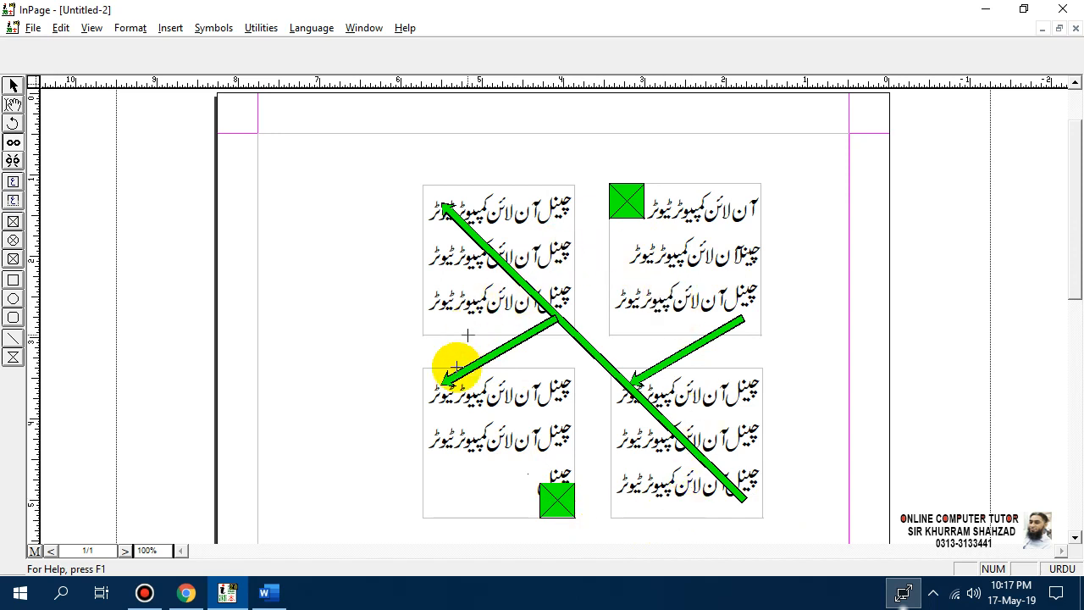
# - Break the links of the lower left, upper left and lower right text boxes in turn
pyautogui.click(12, 162)
pyautogui.click(449, 377)
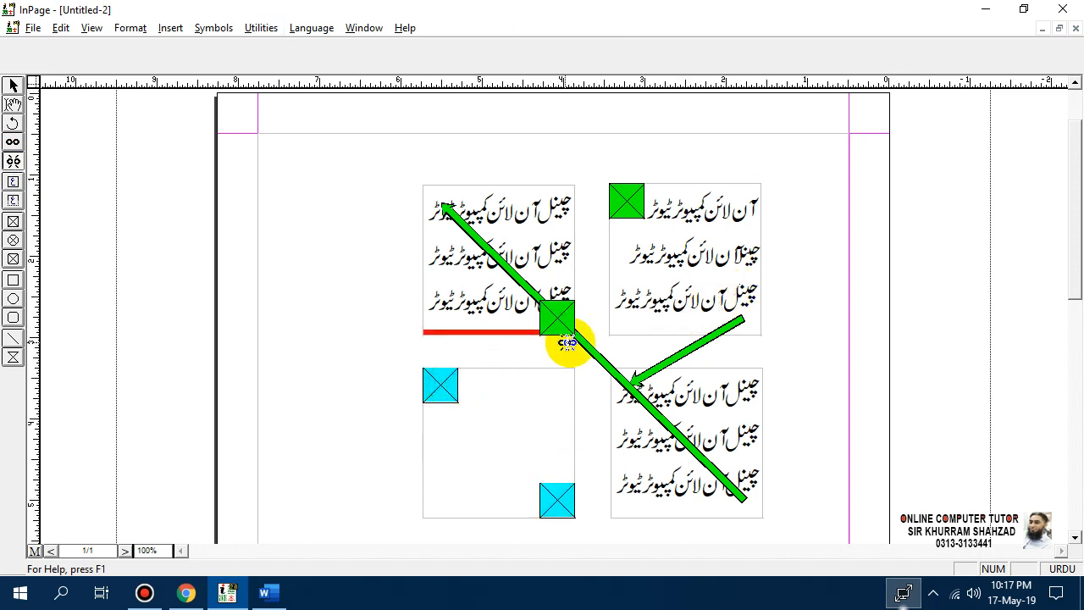
pyautogui.click(453, 207)
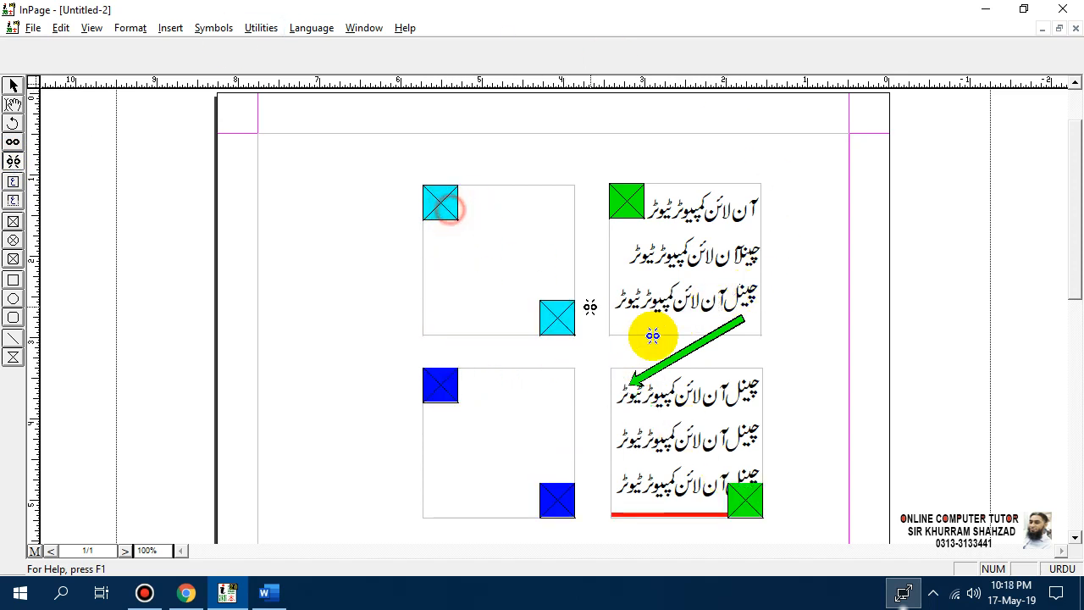
pyautogui.click(637, 380)
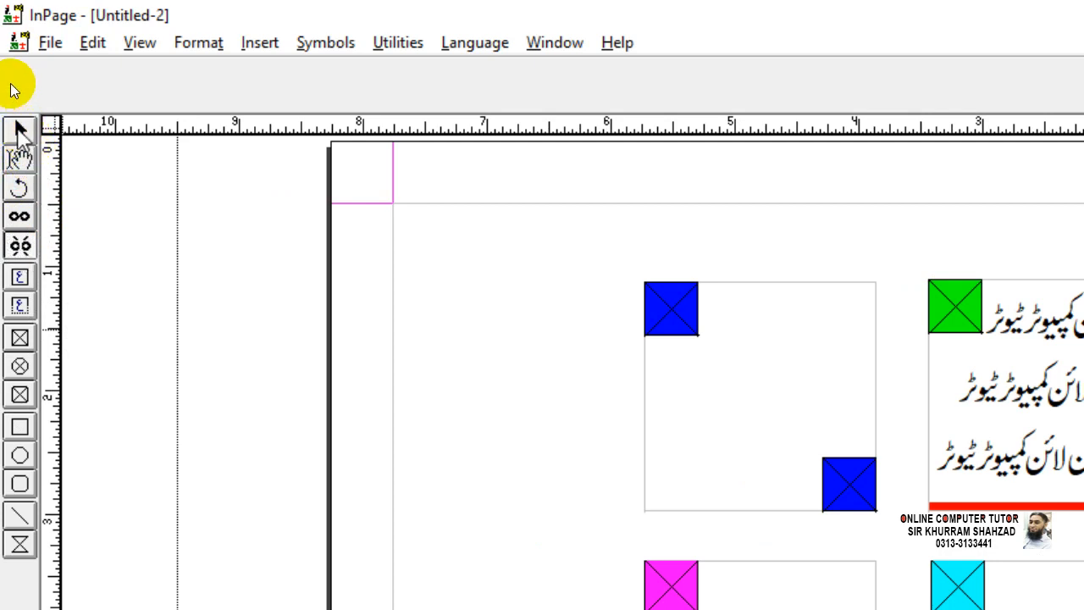
# - Delete all four text boxes from the page
pyautogui.click(18, 130)
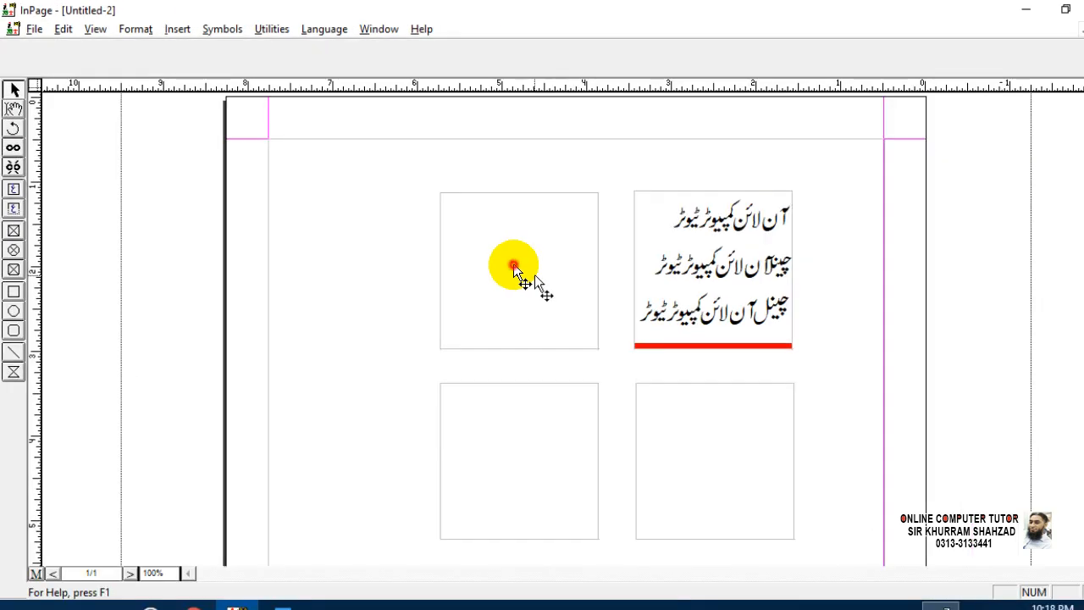
pyautogui.click(514, 268)
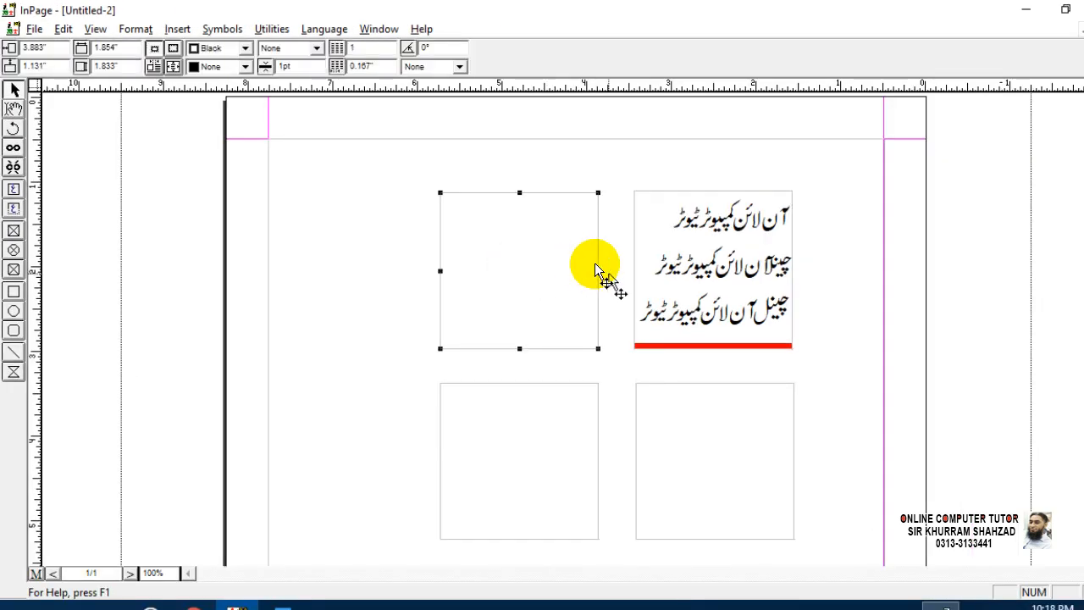
pyautogui.press('Delete')
pyautogui.click(643, 272)
pyautogui.press('Delete')
pyautogui.click(641, 382)
pyautogui.press('Delete')
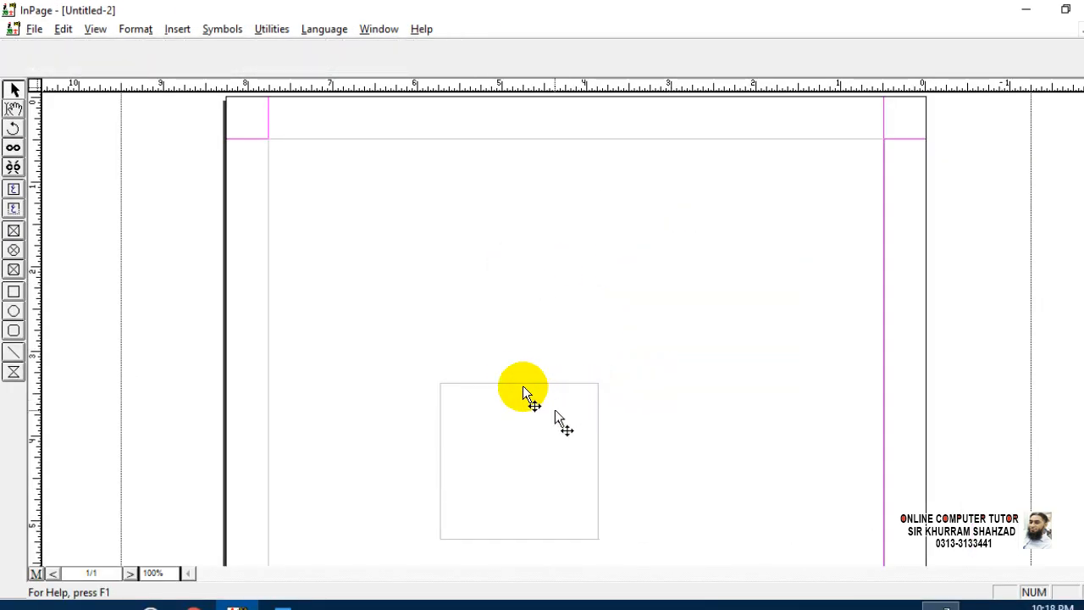
pyautogui.click(512, 373)
pyautogui.press('Delete')
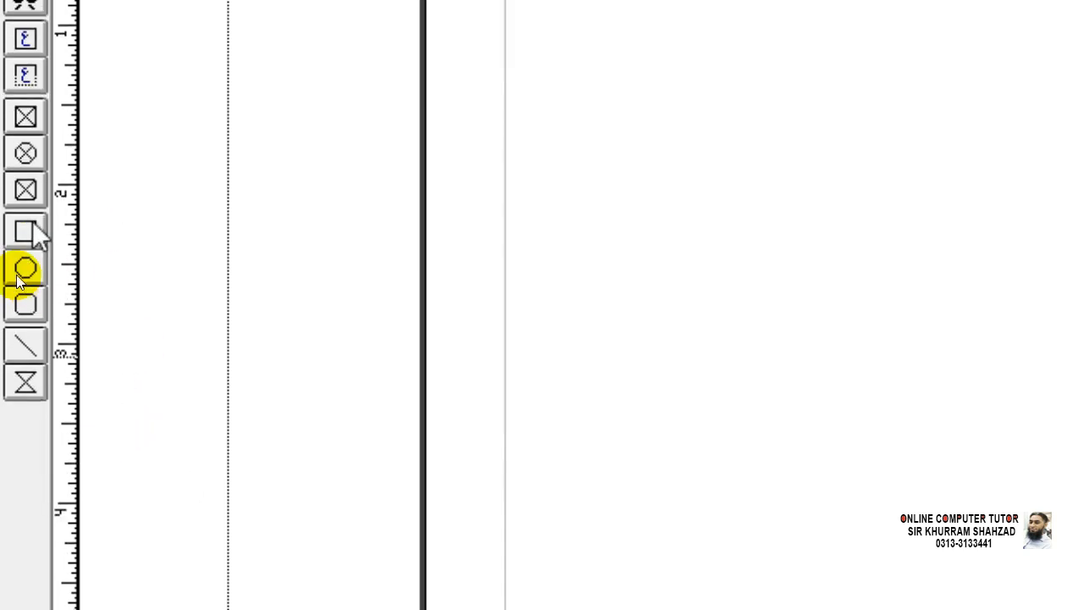
pyautogui.click(25, 427)
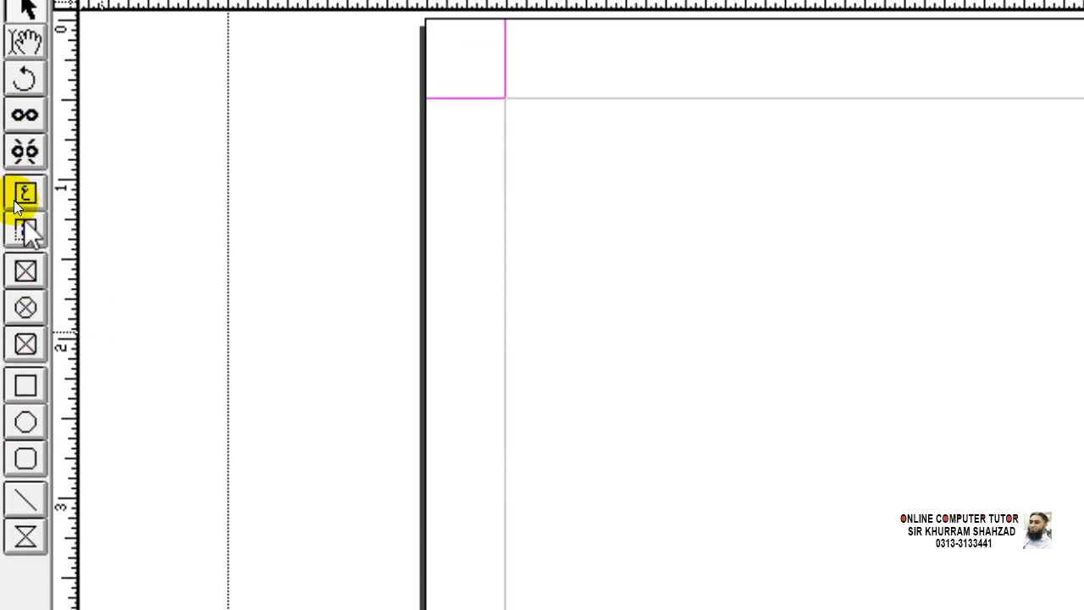
pyautogui.click(14, 191)
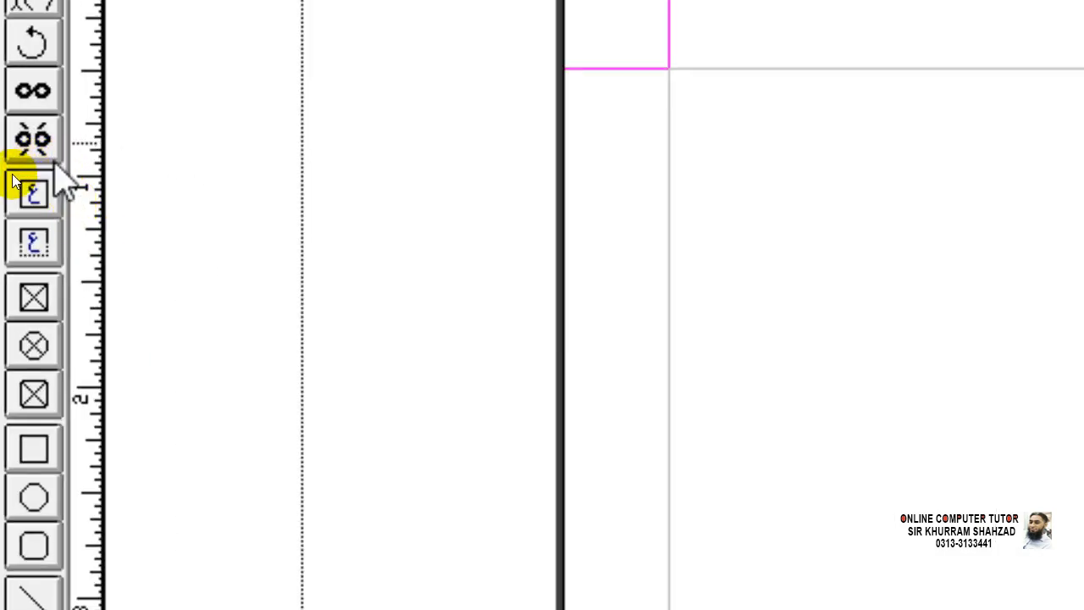
# - Draw a text box about 2" wide and 2.4" high in the upper left part of the page
pyautogui.click(33, 194)
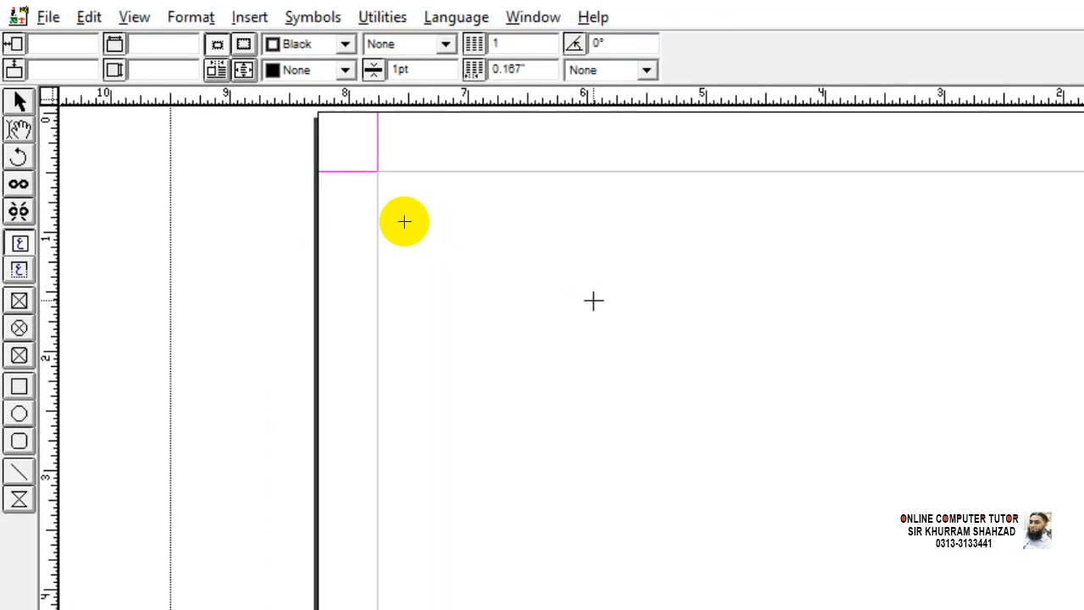
pyautogui.moveTo(657, 252); pyautogui.dragTo(767, 360)
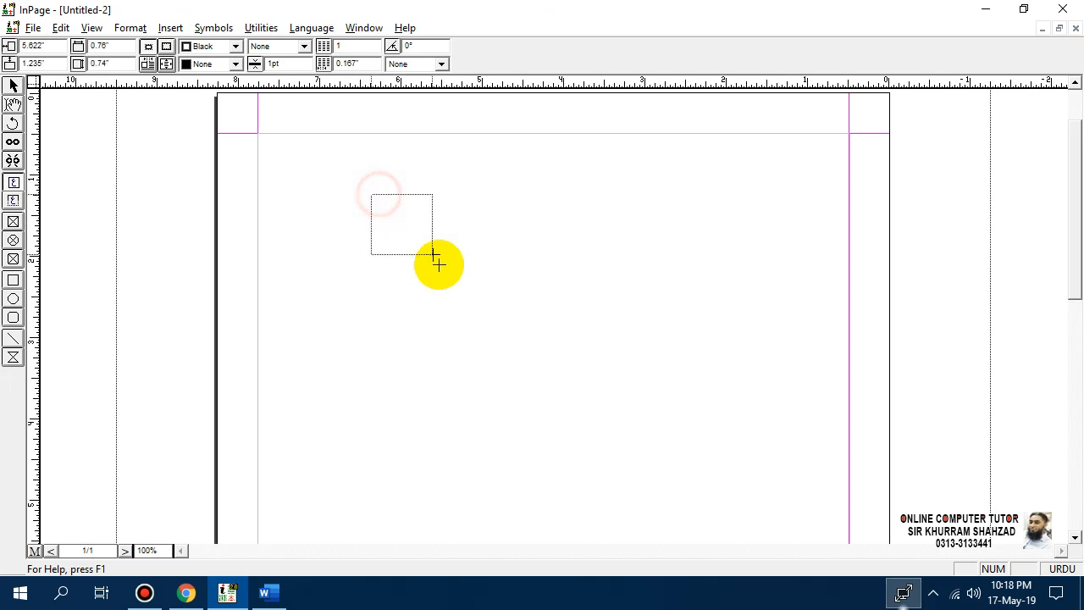
pyautogui.moveTo(433, 257); pyautogui.dragTo(529, 385)
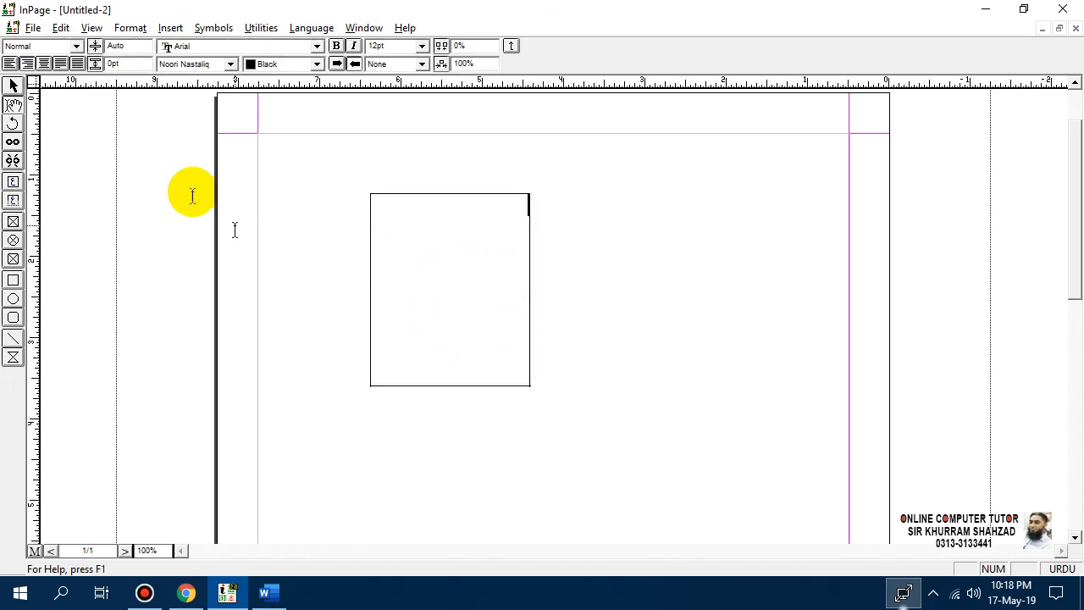
# - Paste the copied line آن لائن کمپیوٹر ٹیوٹر چینل repeatedly to fill the new text box with four lines
pyautogui.click(16, 106)
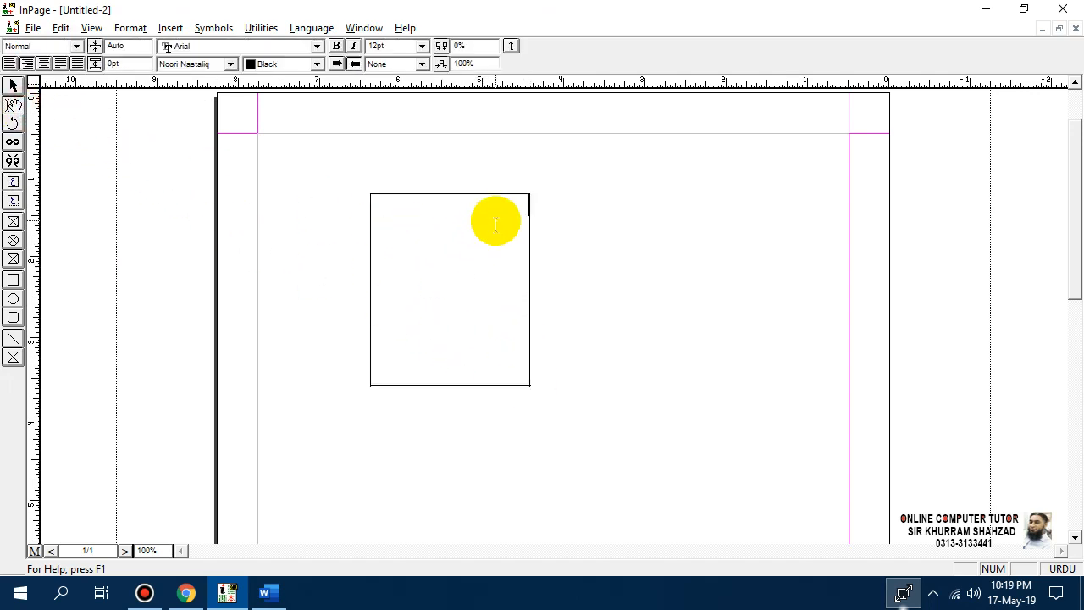
pyautogui.hotkey('ctrl', 'v')
pyautogui.hotkey('ctrl', 'v')
pyautogui.hotkey('ctrl', 'v')
pyautogui.hotkey('ctrl', 'v')
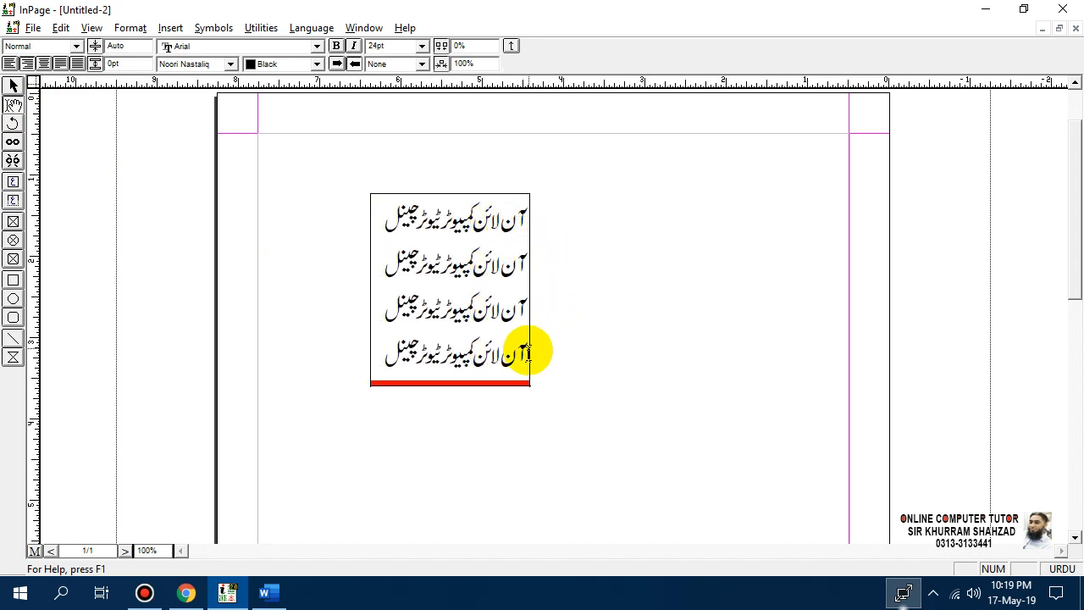
pyautogui.click(14, 86)
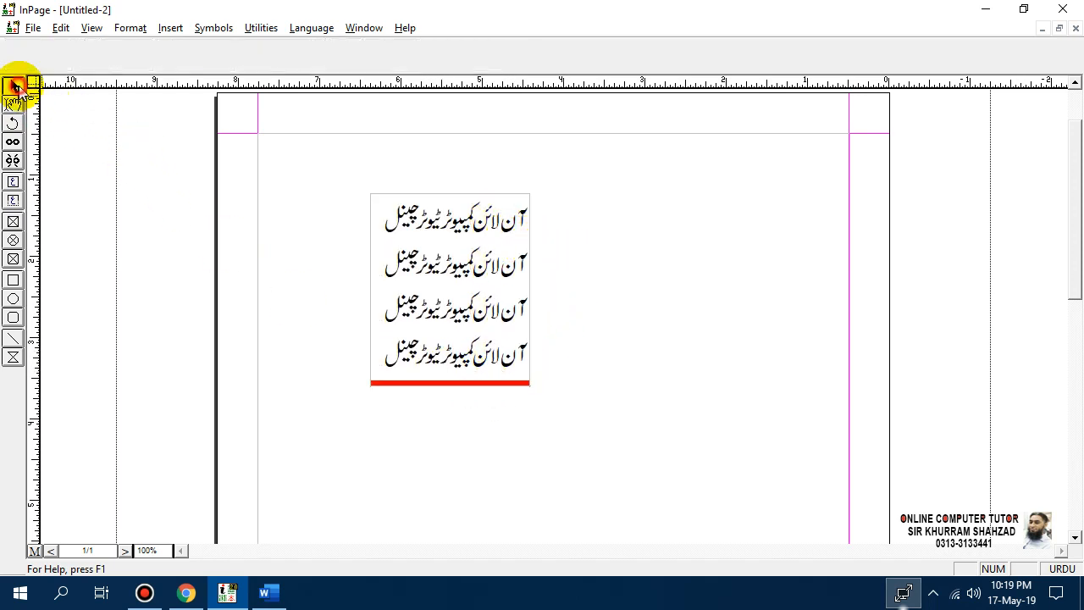
# - Extend the text box downward to about 4.15" high and move it to the upper middle of the page
pyautogui.click(429, 346)
pyautogui.moveTo(452, 382); pyautogui.dragTo(447, 530)
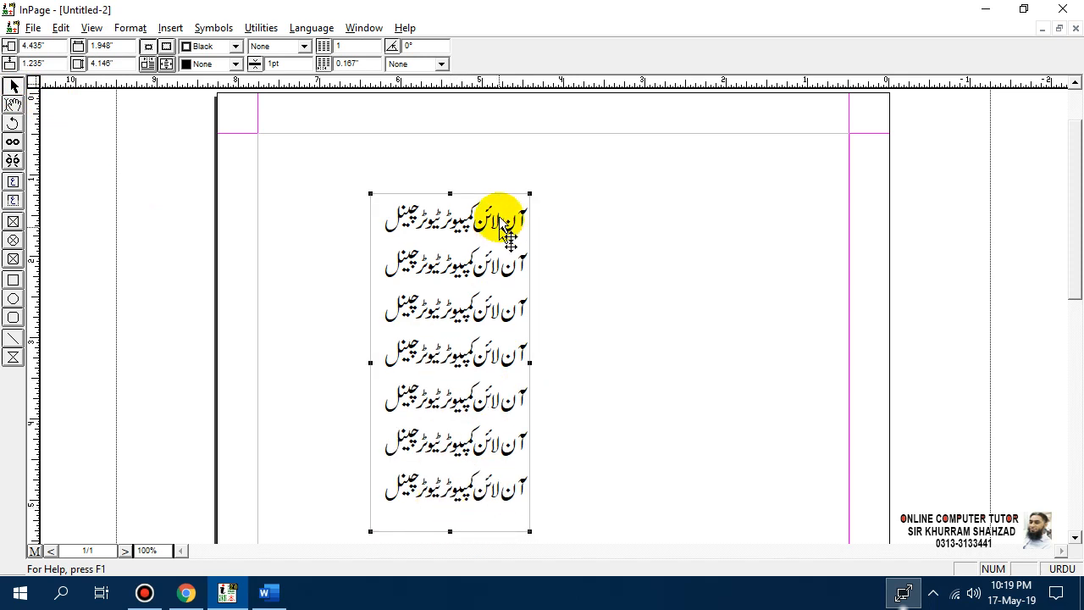
pyautogui.click(485, 192)
pyautogui.moveTo(472, 191); pyautogui.dragTo(541, 143)
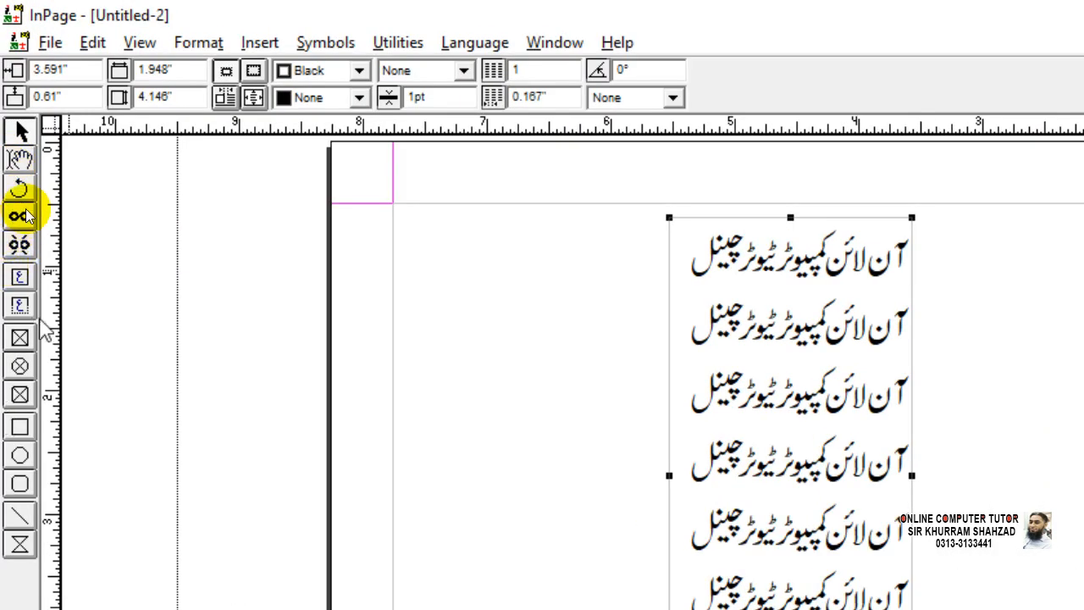
# - Draw a title text box just below the tall text box and widen it on both sides to about 5.06"
pyautogui.click(20, 306)
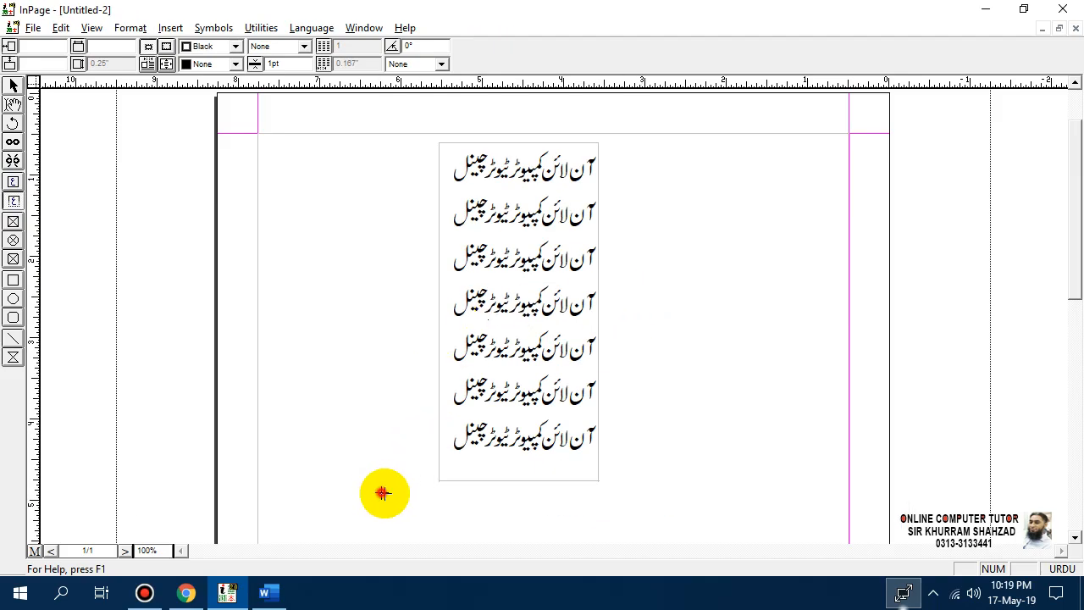
pyautogui.moveTo(381, 492); pyautogui.dragTo(678, 515)
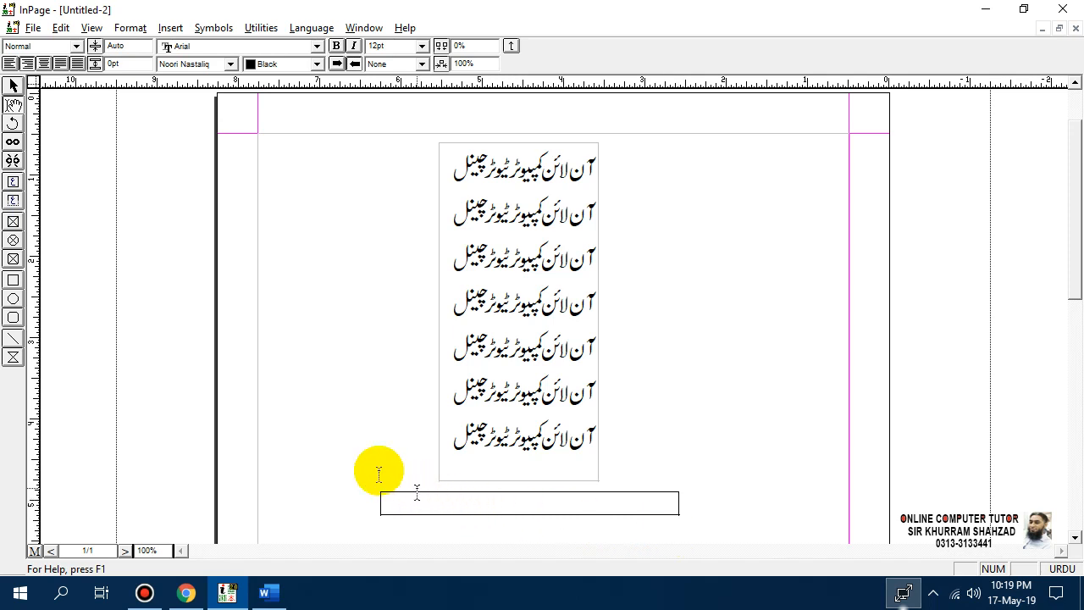
pyautogui.click(13, 85)
pyautogui.click(453, 513)
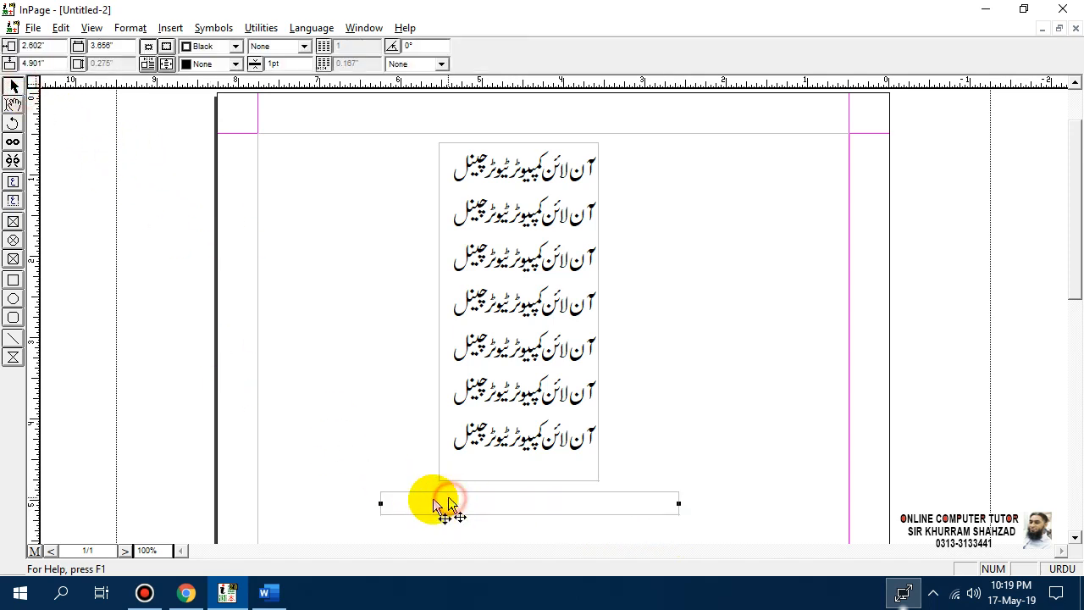
pyautogui.moveTo(381, 503); pyautogui.dragTo(322, 501)
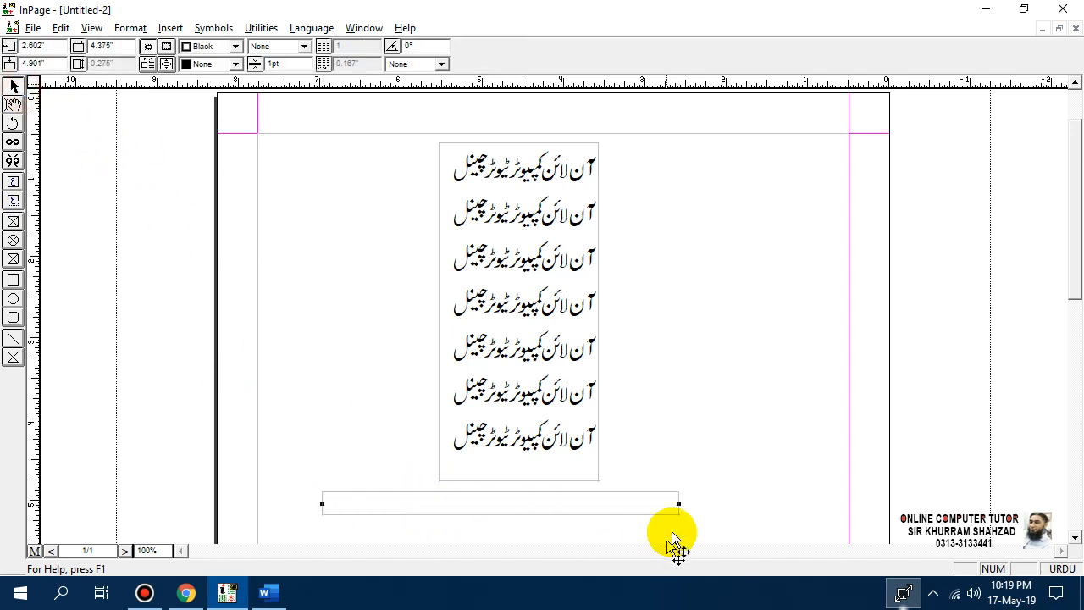
pyautogui.moveTo(678, 504); pyautogui.dragTo(734, 504)
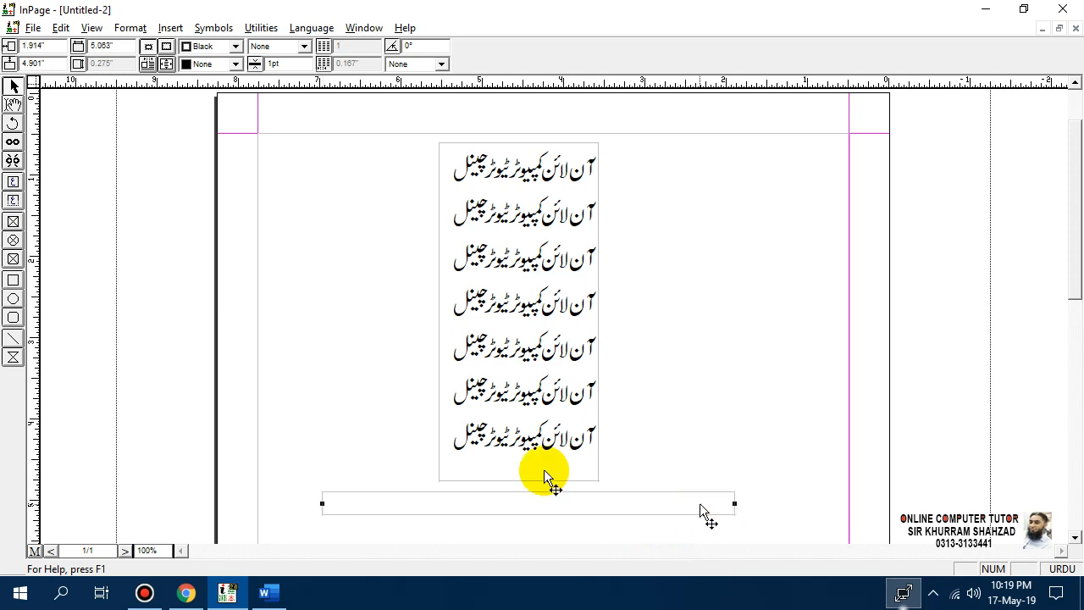
# - Paste the copied line آن لائن کمپیوٹر ٹیوٹر چینل repeatedly into the wide title text box until the text fills several lines
pyautogui.click(20, 107)
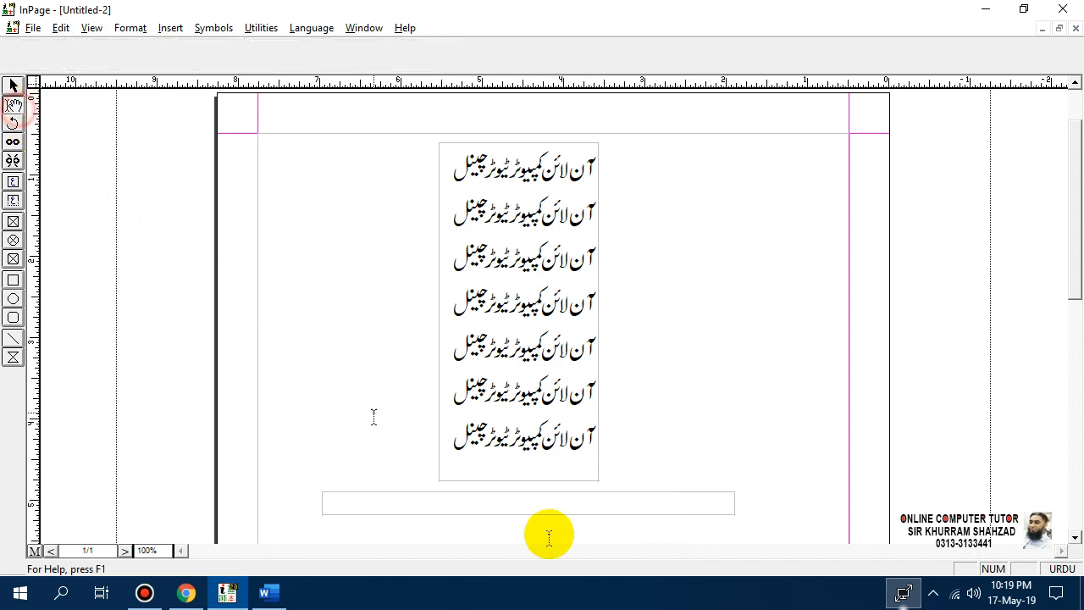
pyautogui.click(687, 504)
pyautogui.hotkey('ctrl', 'v')
pyautogui.hotkey('ctrl', 'v')
pyautogui.hotkey('ctrl', 'v')
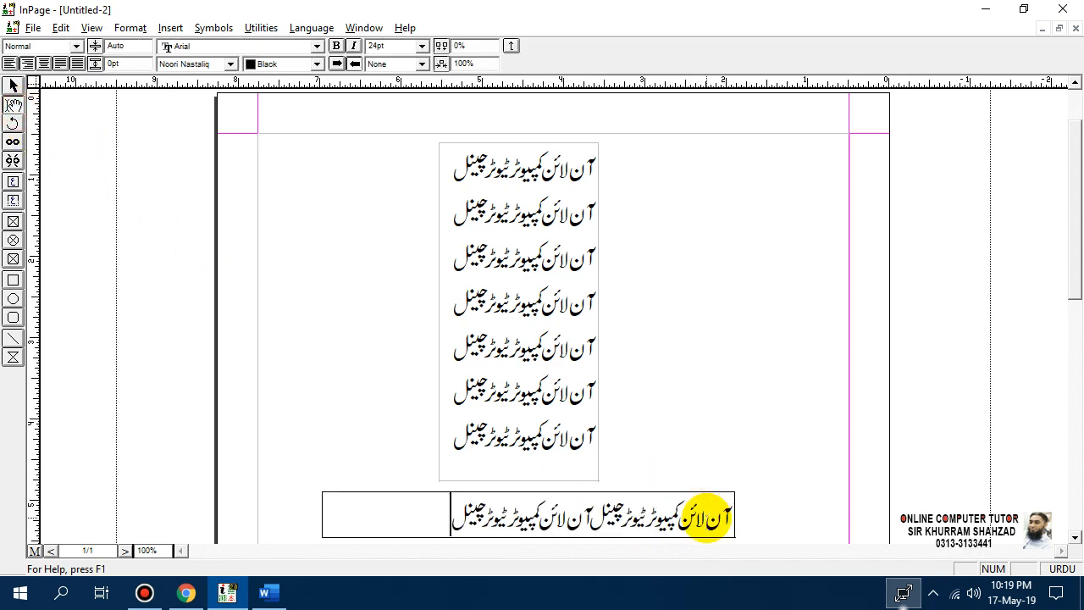
pyautogui.hotkey('ctrl', 'v')
pyautogui.hotkey('ctrl', 'v')
pyautogui.hotkey('ctrl', 'v')
pyautogui.hotkey('ctrl', 'v')
pyautogui.hotkey('ctrl', 'v')
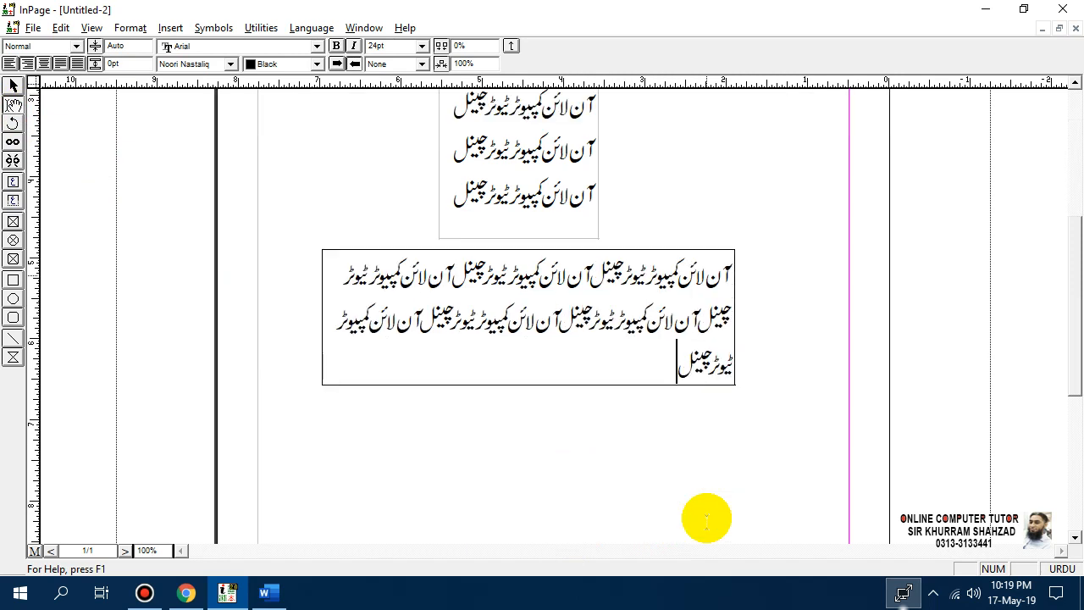
pyautogui.hotkey('ctrl', 'v')
pyautogui.hotkey('ctrl', 'v')
pyautogui.hotkey('ctrl', 'v')
pyautogui.hotkey('ctrl', 'v')
pyautogui.hotkey('ctrl', 'v')
pyautogui.hotkey('ctrl', 'v')
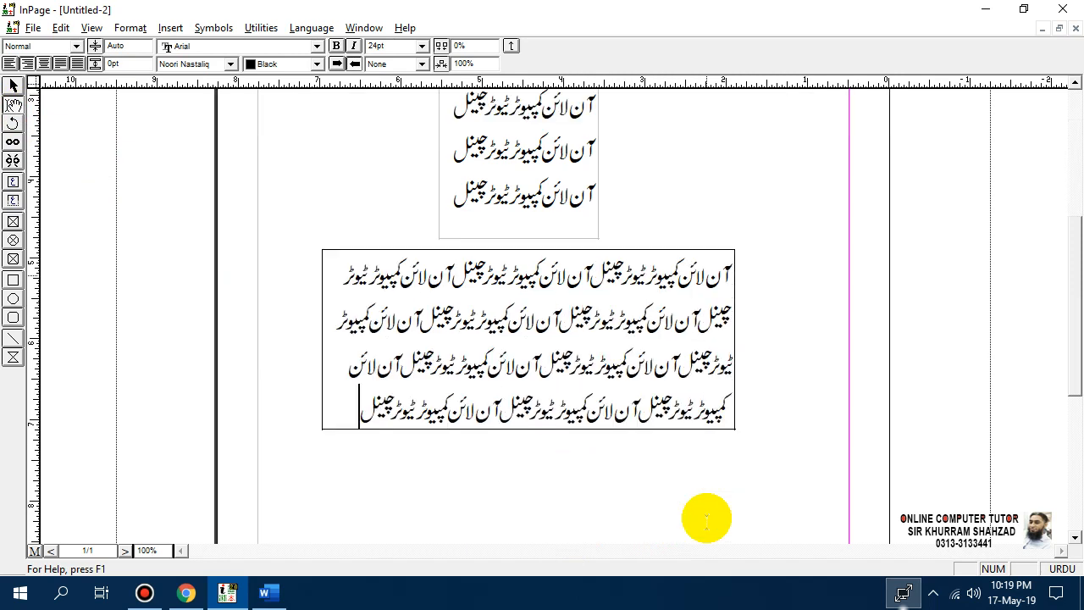
pyautogui.hotkey('ctrl', 'v')
pyautogui.hotkey('ctrl', 'v')
pyautogui.hotkey('ctrl', 'v')
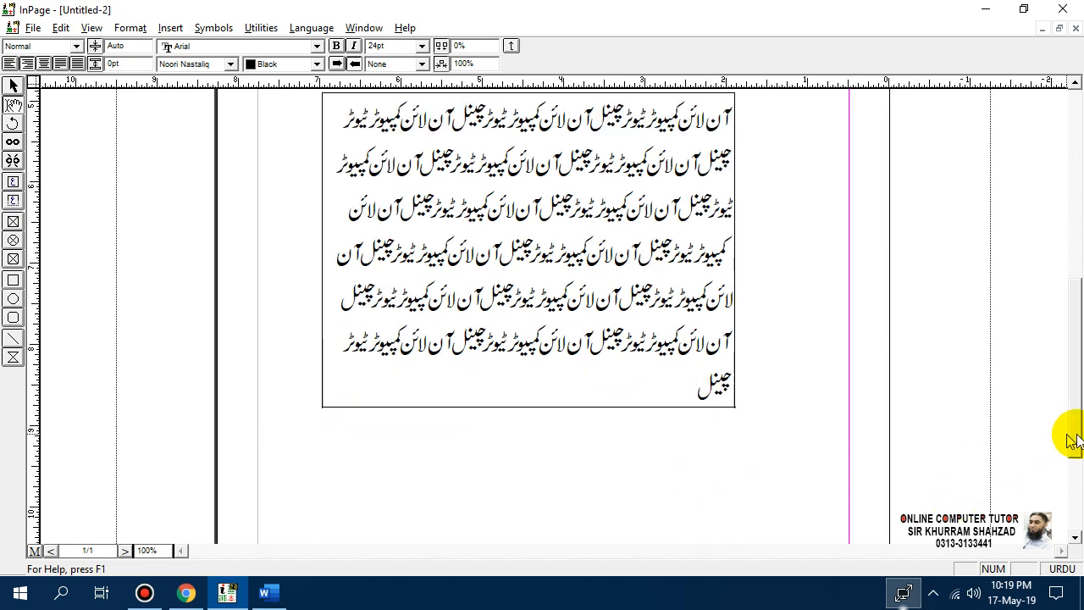
# - Select the filled title text box to examine its sizing handles, and deselect it
pyautogui.moveTo(1072, 434); pyautogui.dragTo(1071, 373)
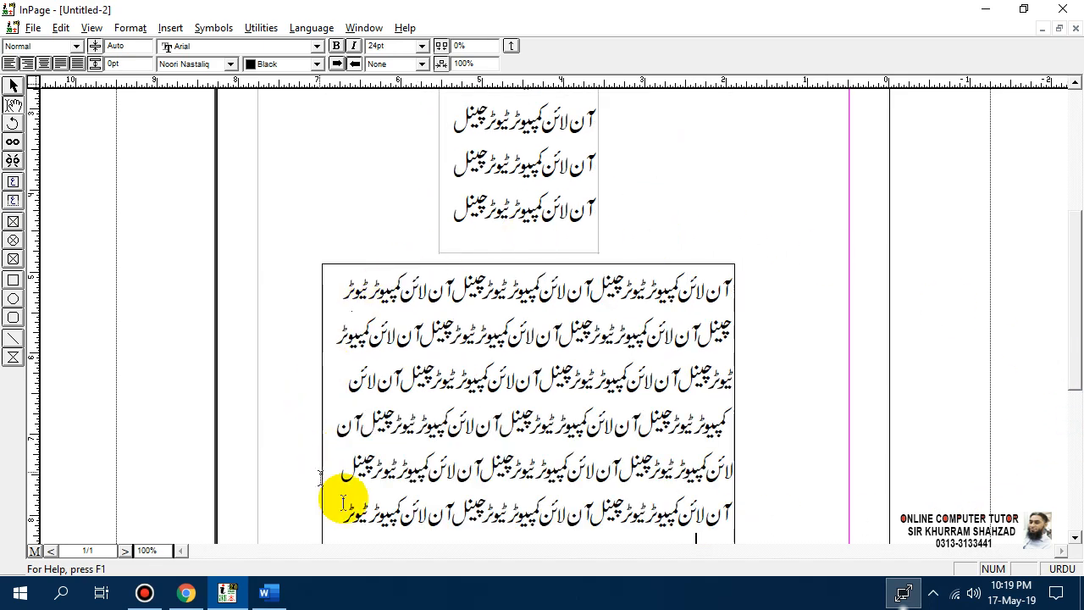
pyautogui.click(13, 86)
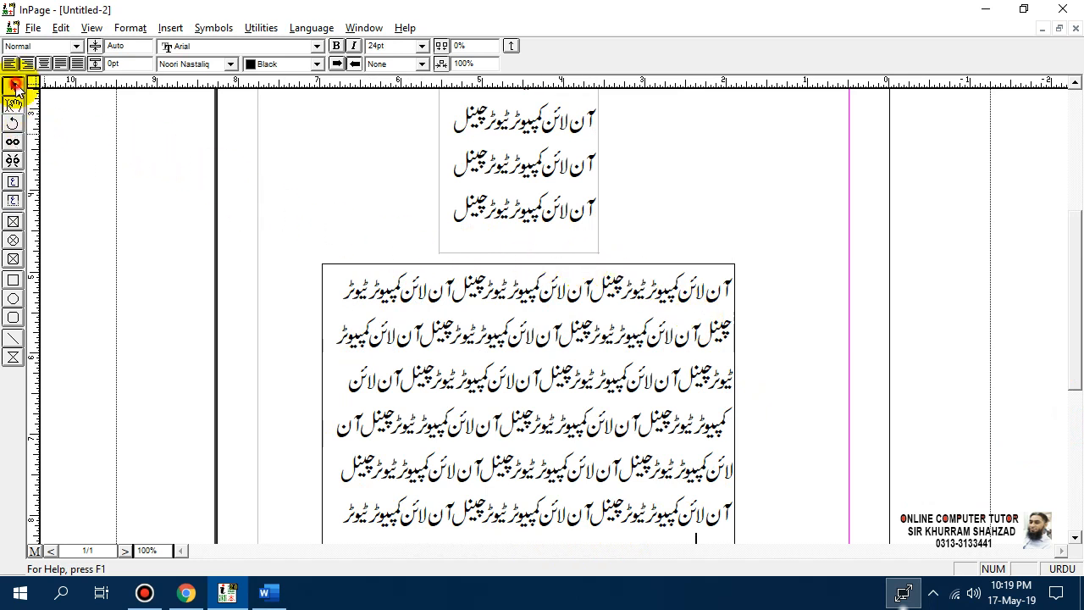
pyautogui.click(504, 287)
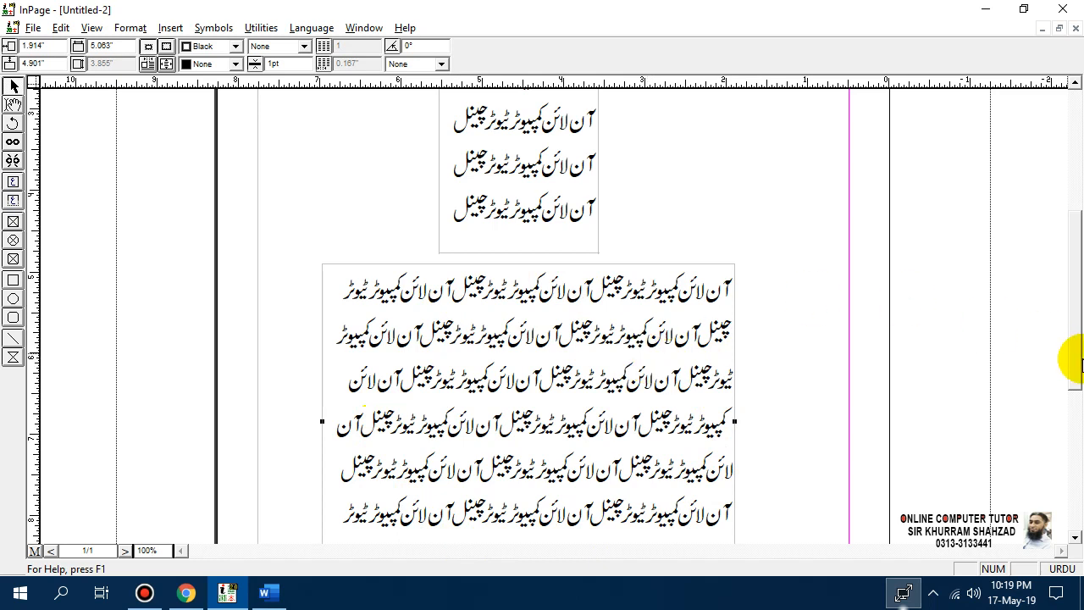
pyautogui.moveTo(1077, 364); pyautogui.dragTo(1077, 286)
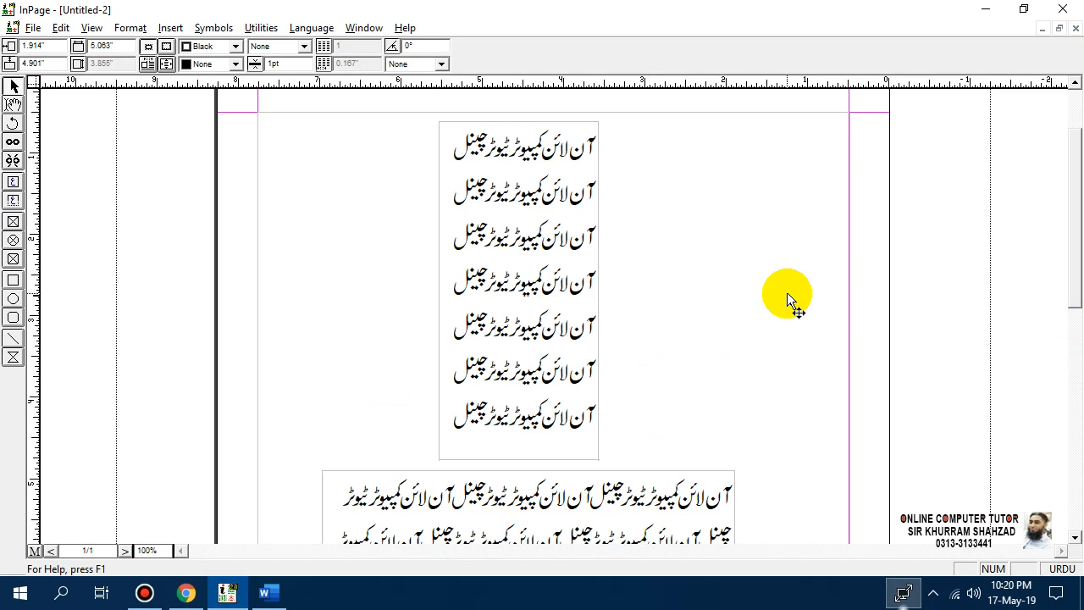
pyautogui.click(783, 294)
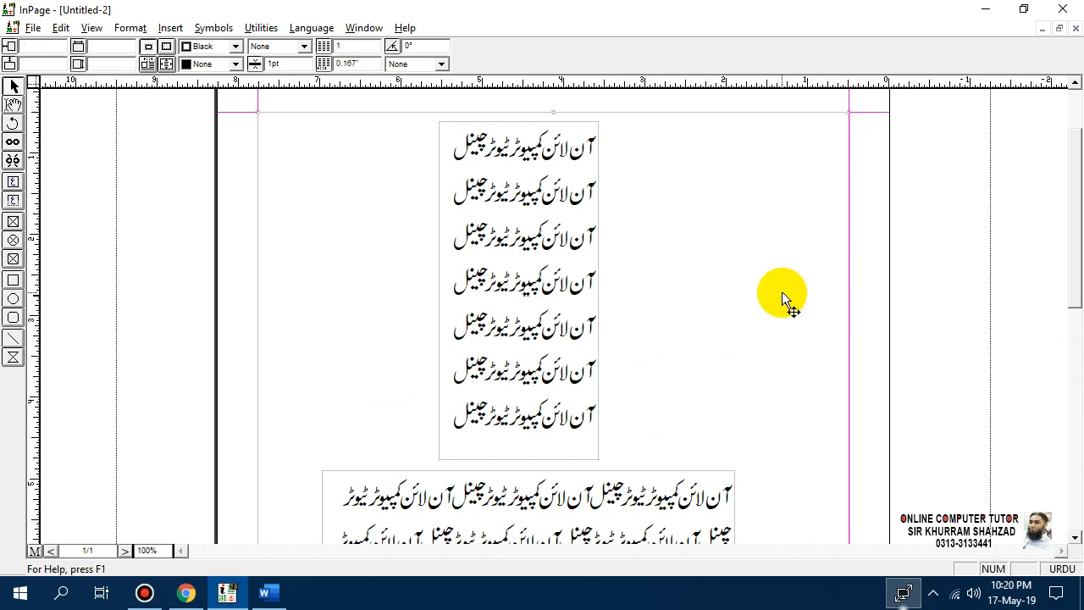